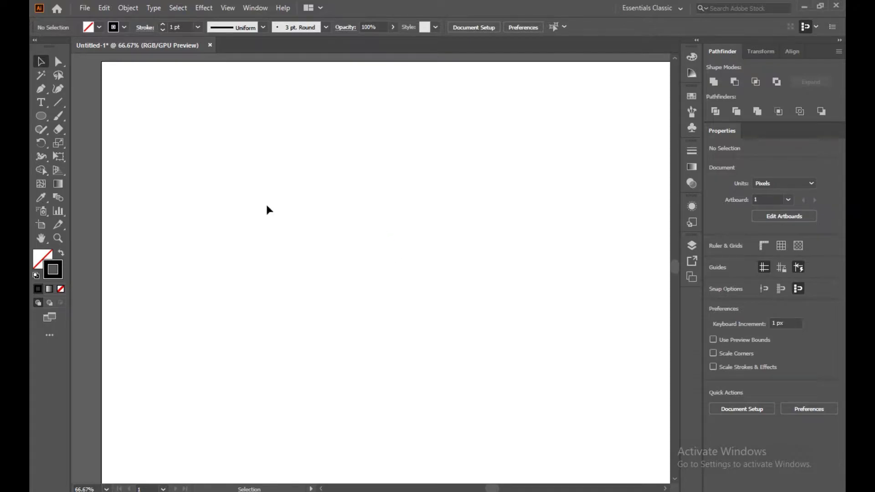
Draw a tall vertical line with the Pen tool.
click(40, 86)
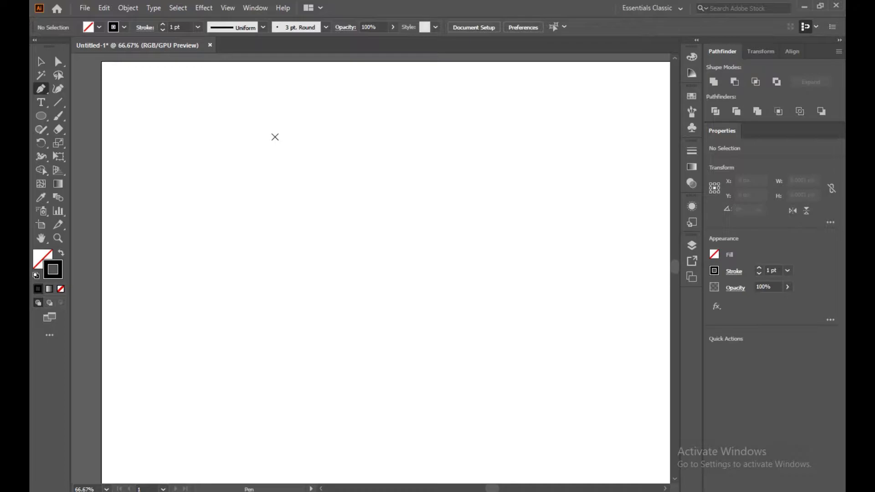
drag(287, 195, 273, 187)
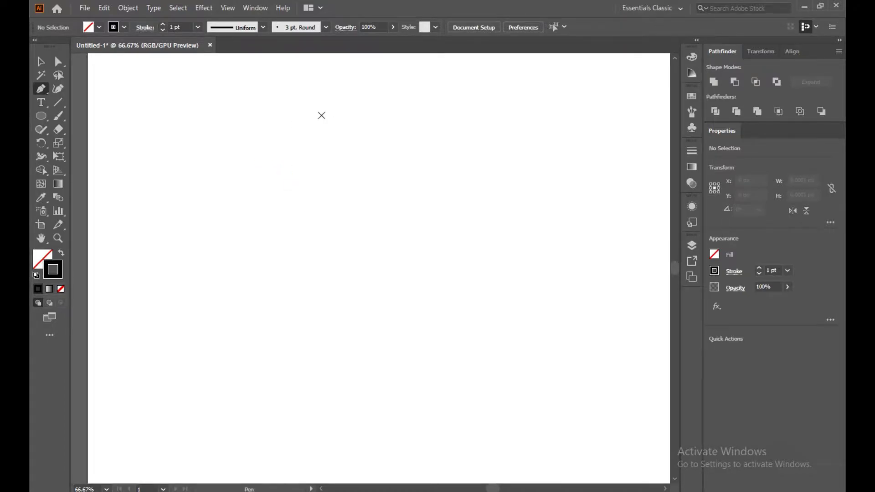
click(268, 111)
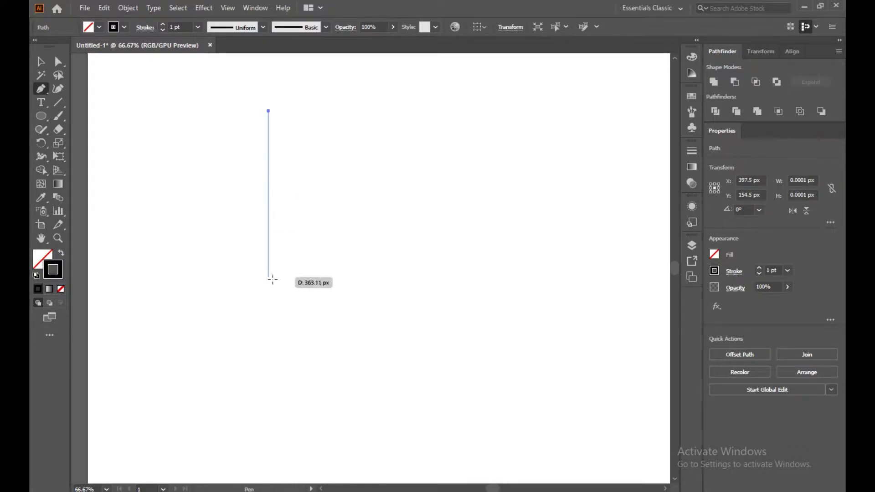
click(273, 357)
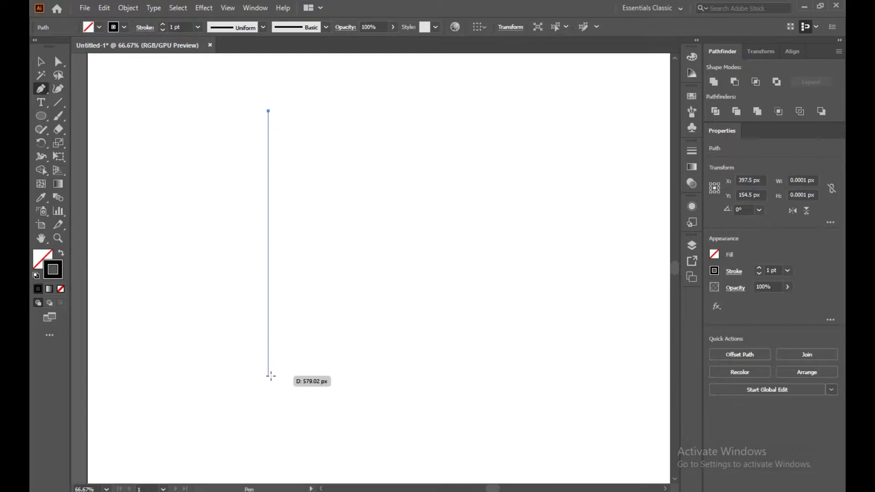
click(268, 376)
click(38, 62)
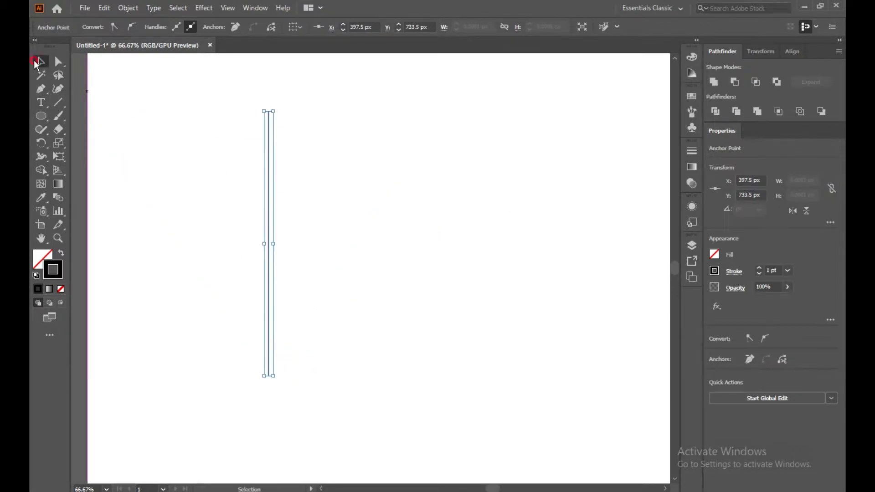
click(166, 162)
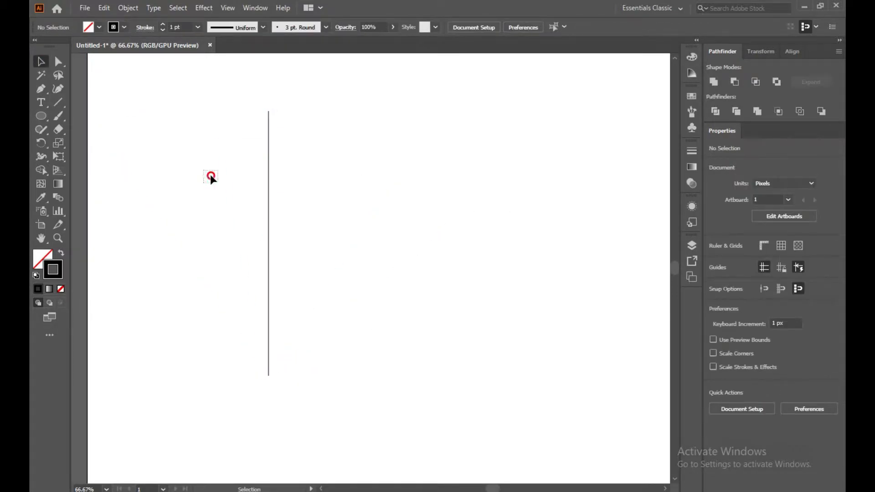
Copy the line to the right and repeat it into six evenly spaced lines, then select all six.
drag(210, 177, 331, 306)
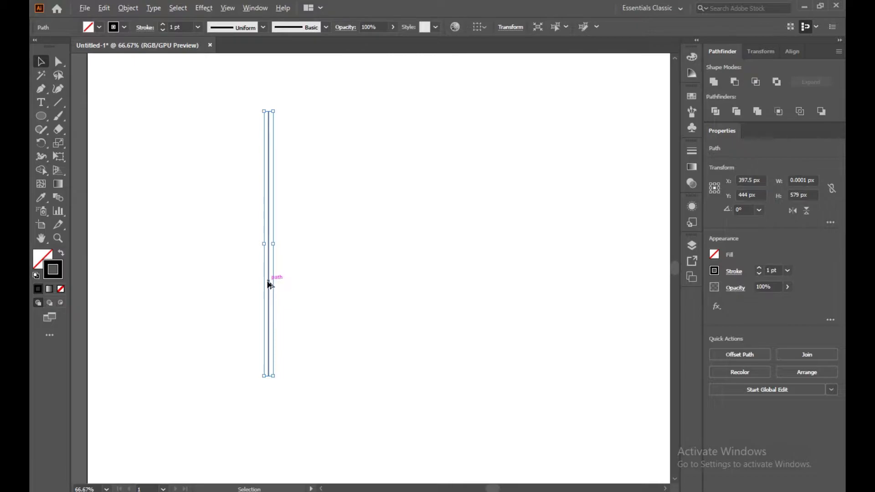
drag(268, 286, 291, 281)
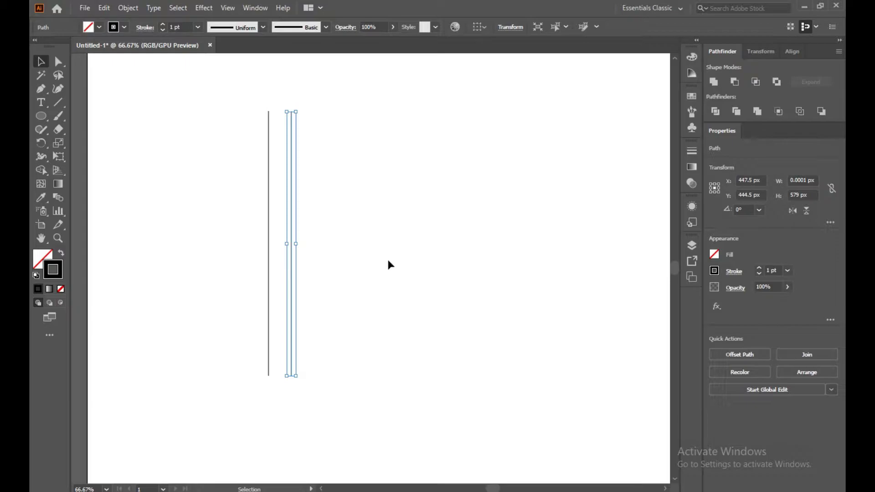
key(a)
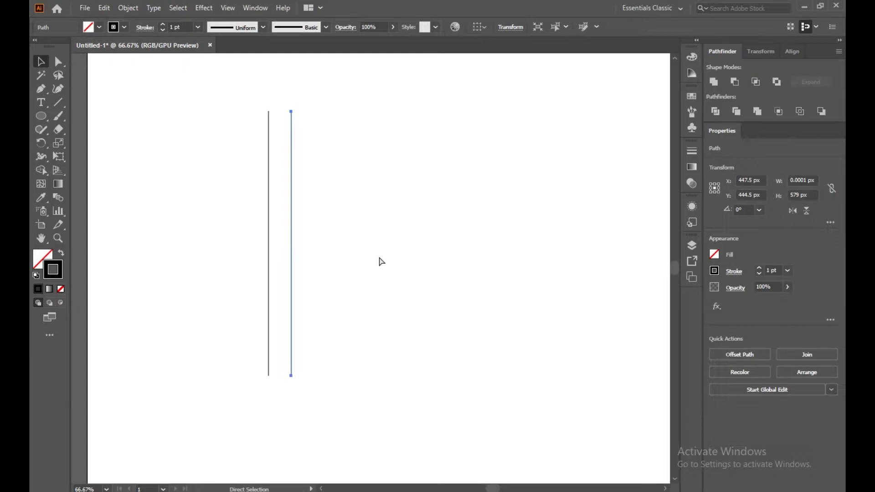
key(ctrl+d)
key(ctrl+d)
key(ctrl+d)
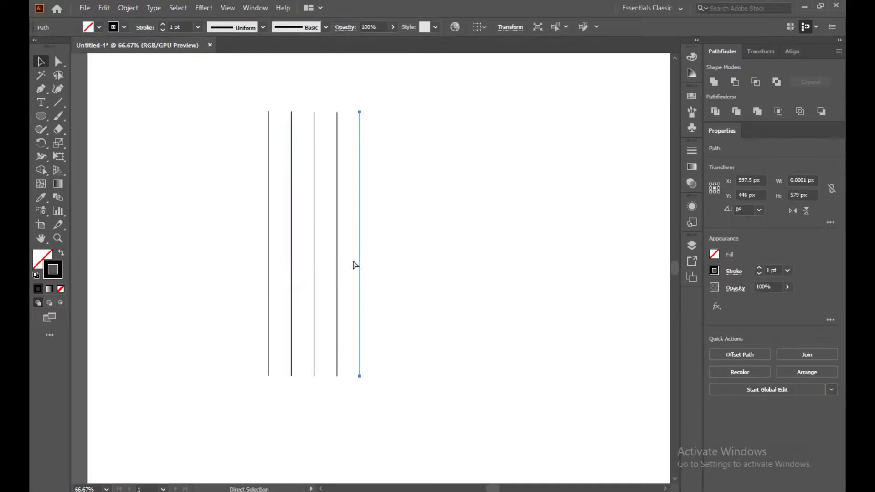
key(ctrl+d)
key(v)
click(470, 264)
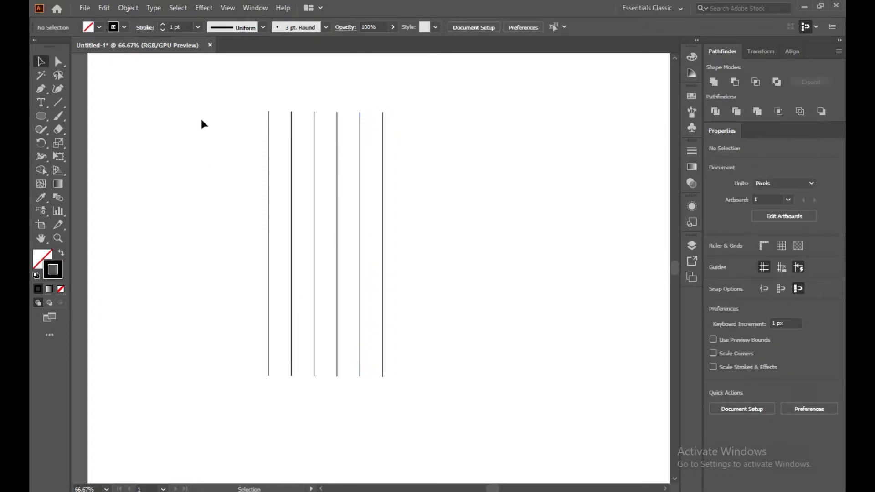
drag(201, 119, 476, 361)
Rotate the six lines to about 330° so they slant diagonally.
scroll(389, 365, down, 2)
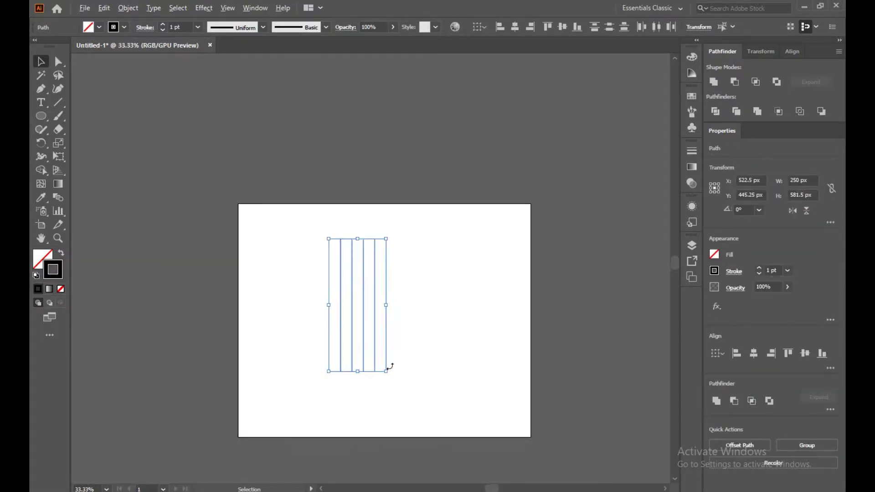
drag(390, 373, 353, 388)
scroll(430, 379, up, 3)
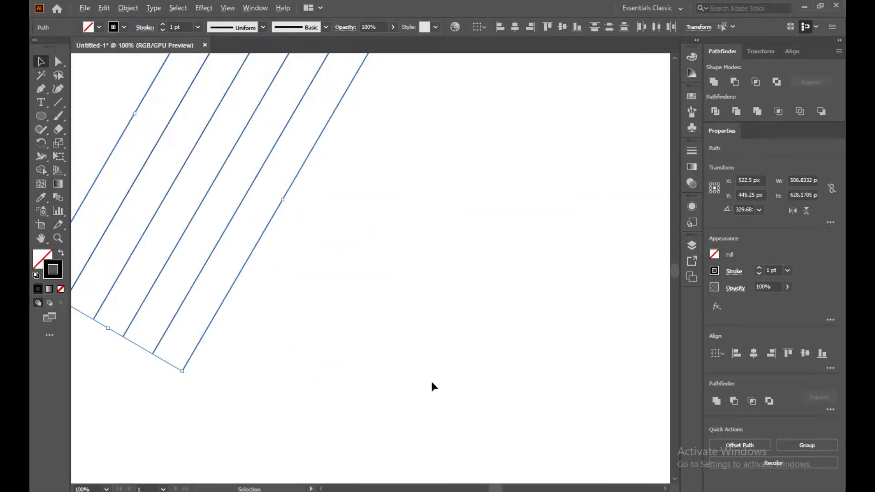
drag(364, 298, 478, 433)
Move the slanted lines to the right and nudge them into place.
scroll(477, 358, down, 1)
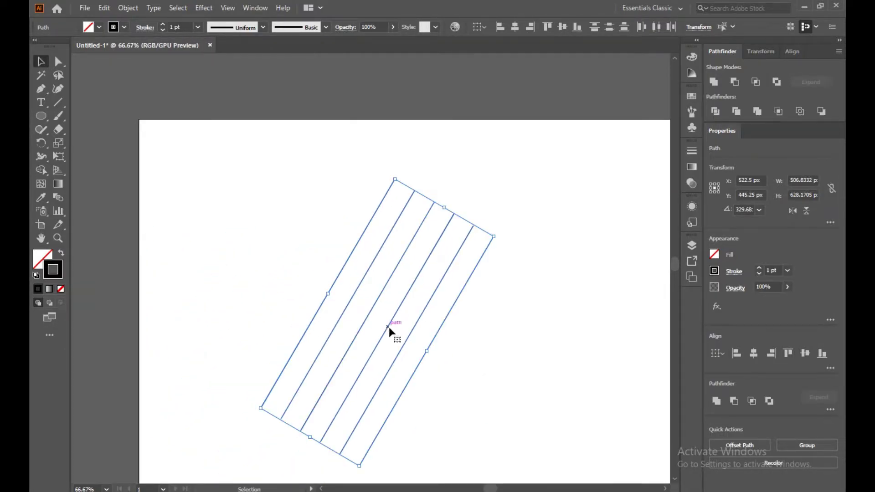
drag(391, 332, 532, 345)
key(ctrl+minus)
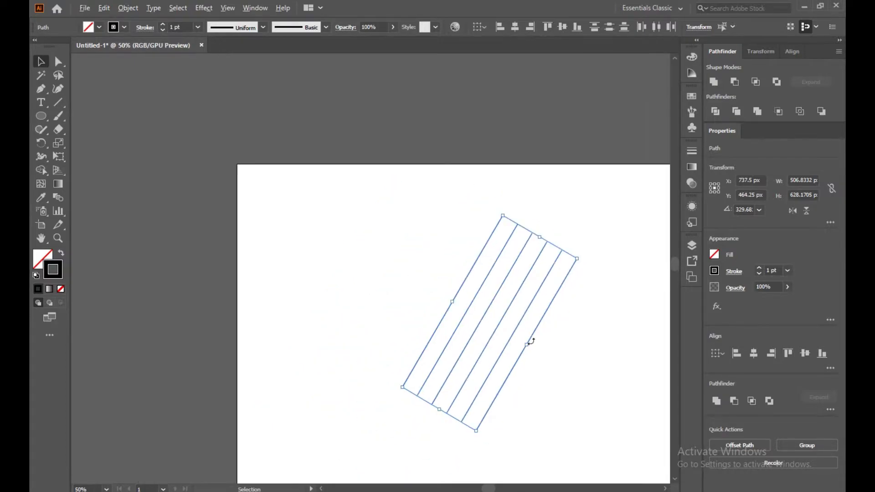
drag(611, 345, 474, 302)
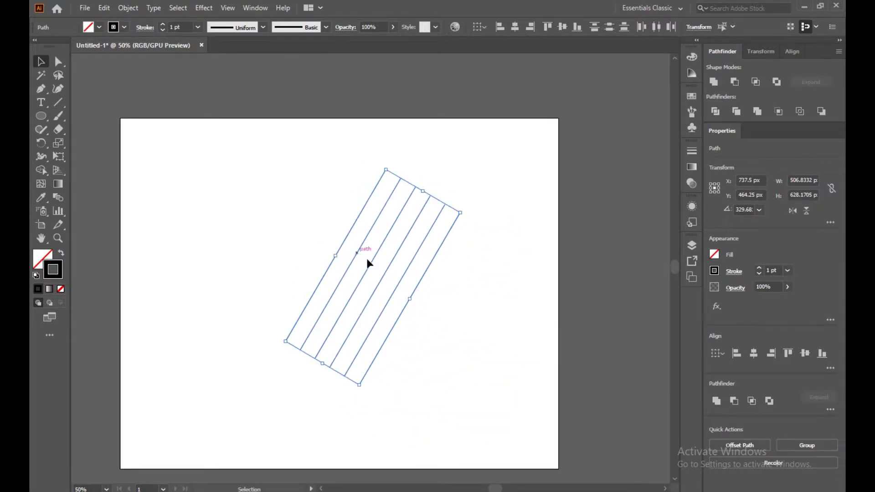
drag(379, 288, 359, 297)
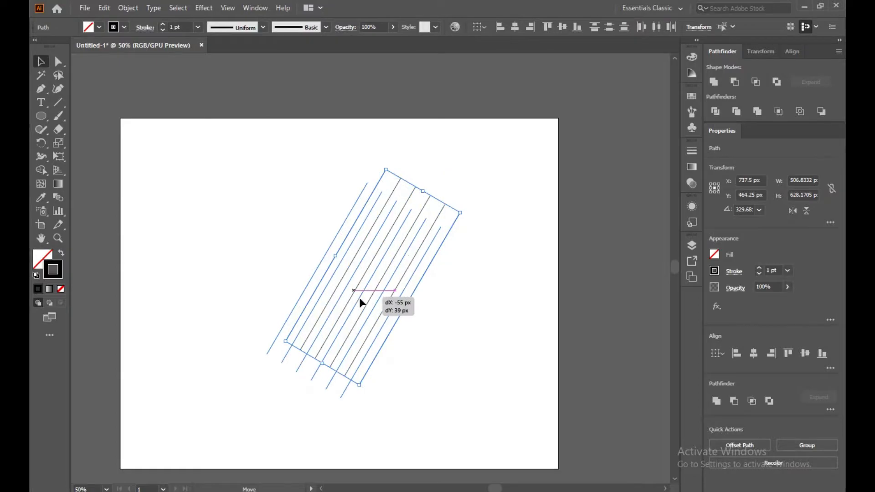
Reflect a vertical copy of the slanted lines to form a diamond crosshatch lattice.
click(479, 290)
drag(259, 224, 392, 353)
right_click(343, 304)
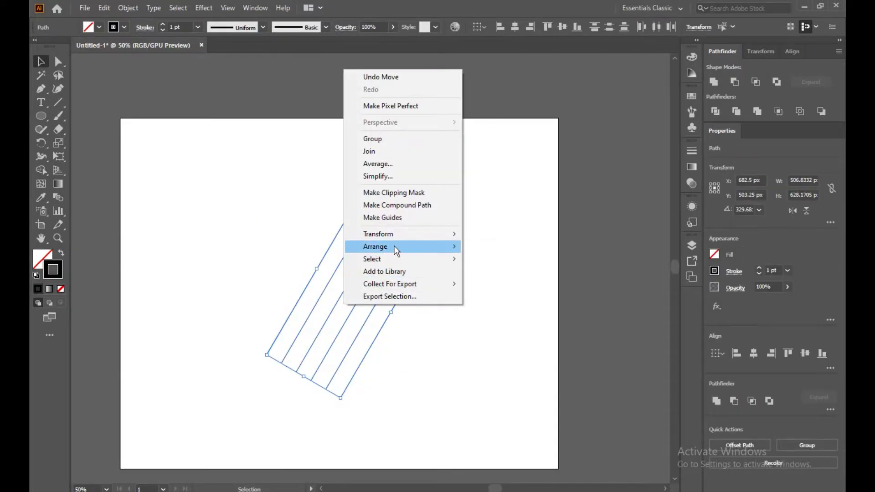
mouse_move(378, 233)
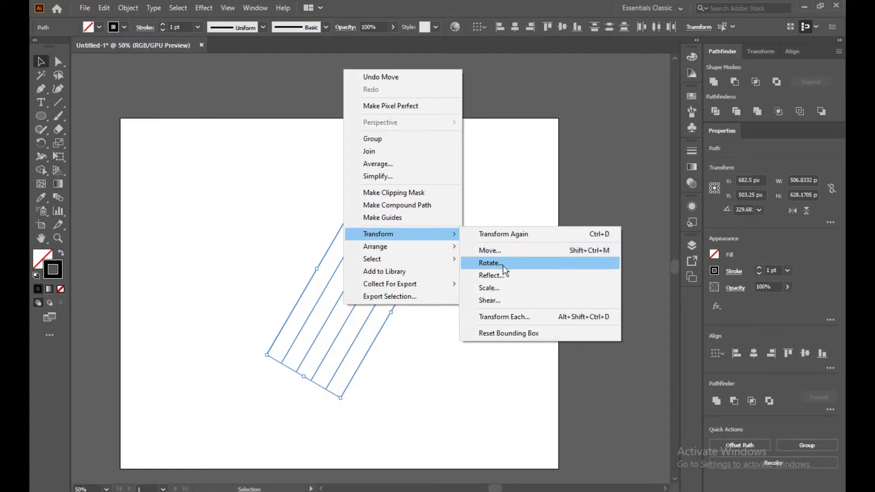
click(504, 276)
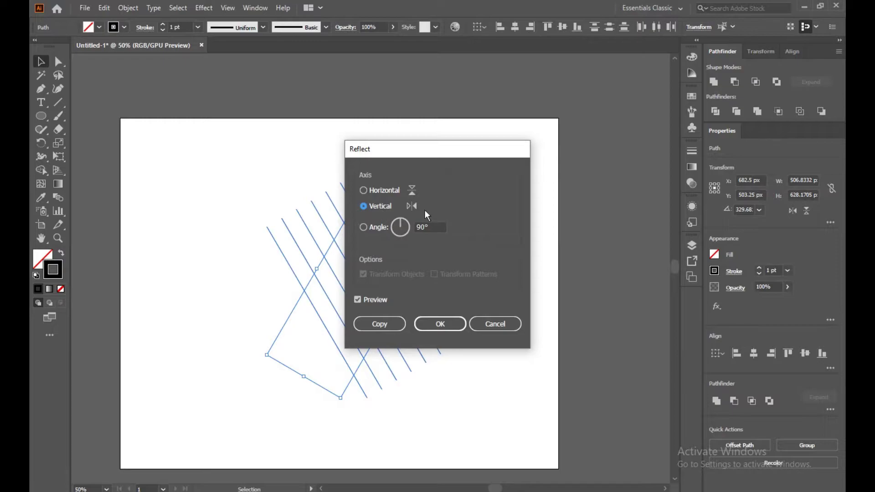
click(374, 323)
click(459, 277)
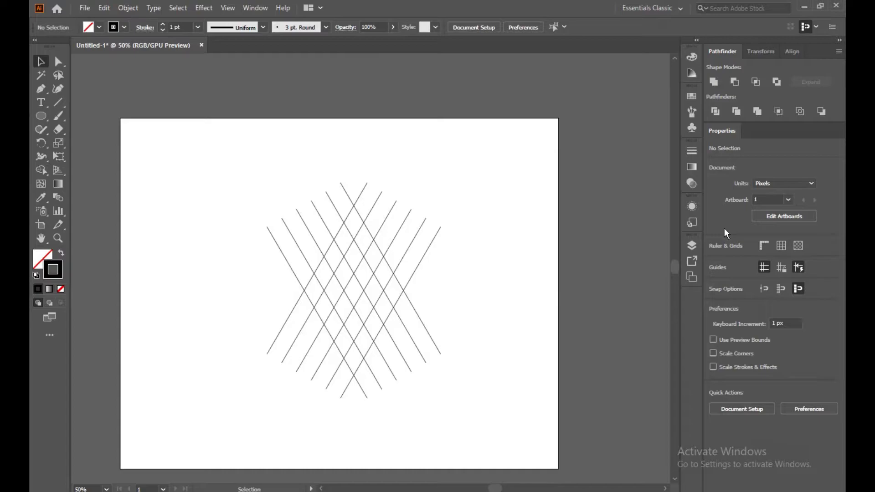
Draw a horizontal line across the top of the lattice.
click(41, 89)
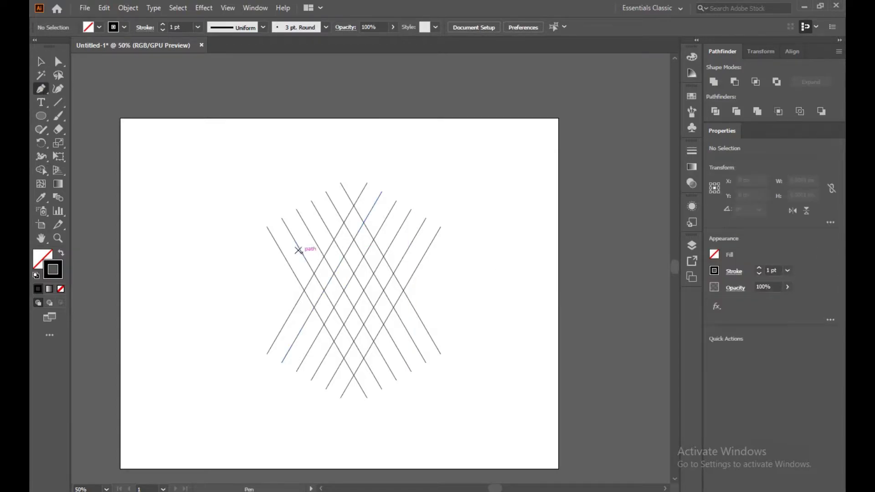
click(262, 236)
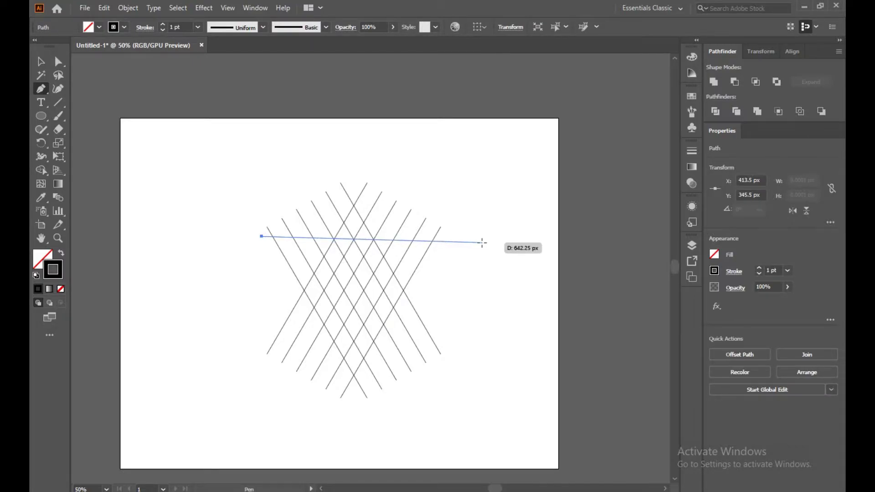
click(456, 236)
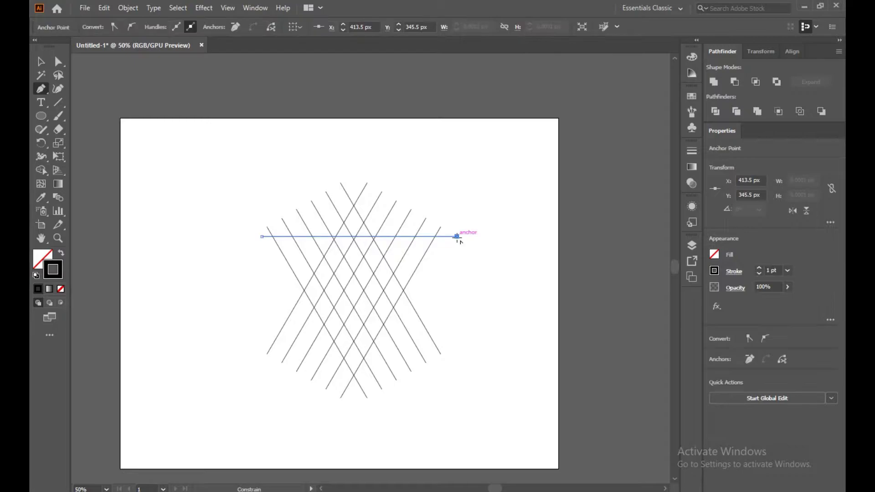
click(41, 61)
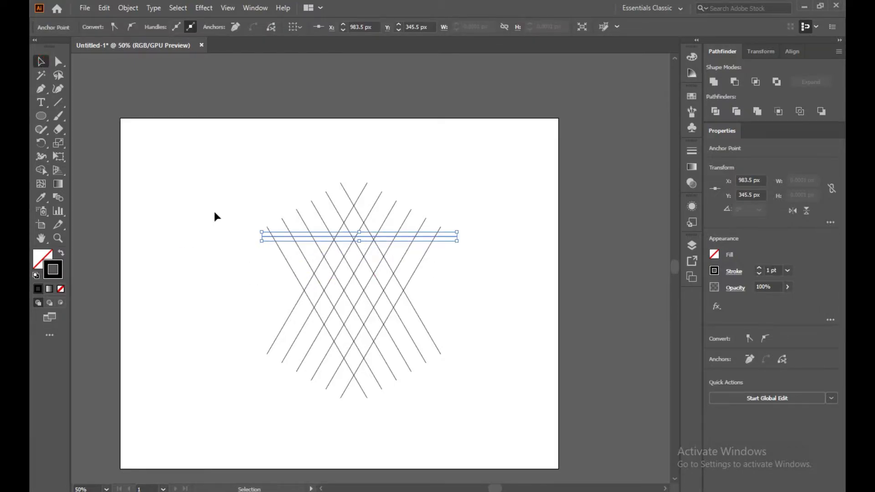
Copy the horizontal line down across the lattice's lower part, then select all lines.
drag(173, 256, 154, 201)
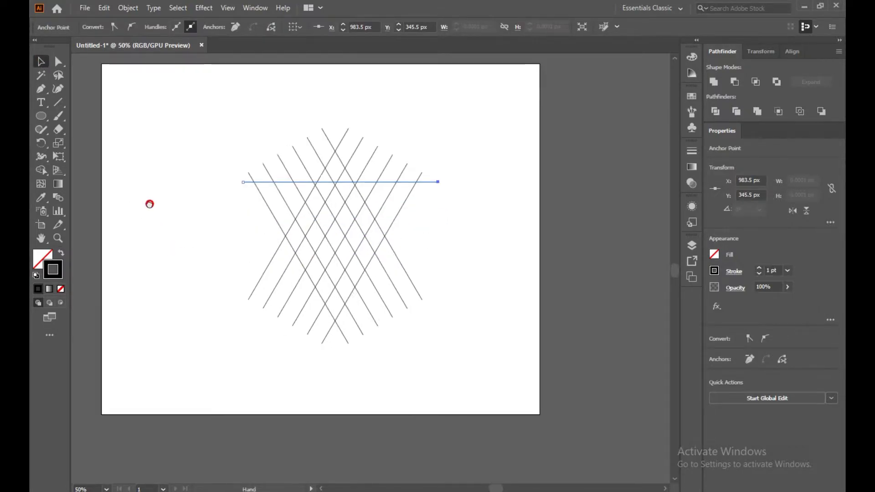
alt+click(280, 182)
drag(280, 182, 280, 186)
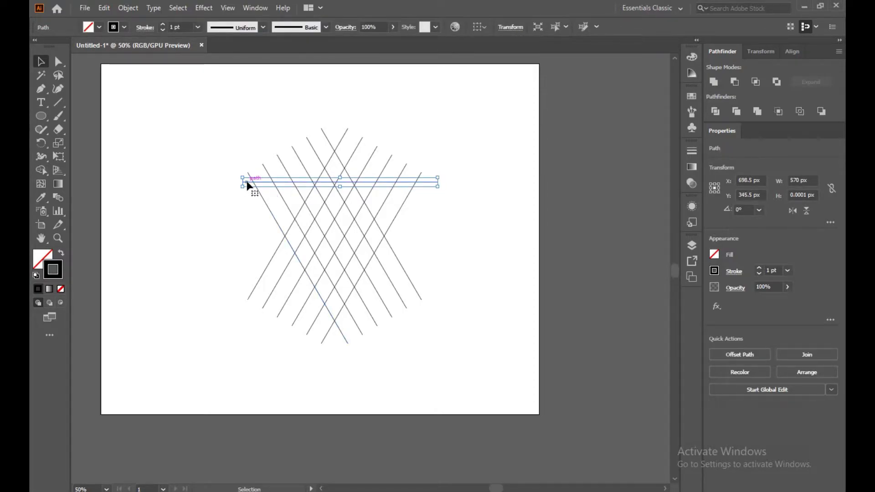
drag(247, 185, 241, 290)
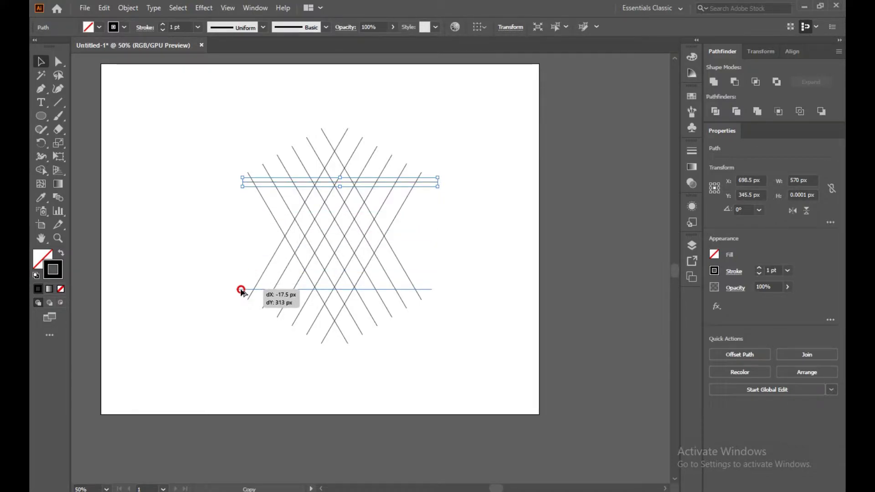
drag(241, 290, 241, 294)
click(166, 192)
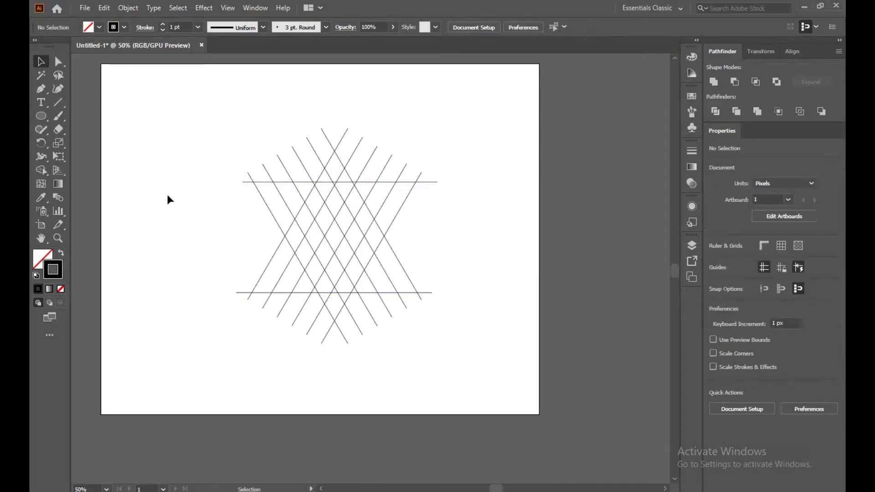
drag(167, 147, 414, 369)
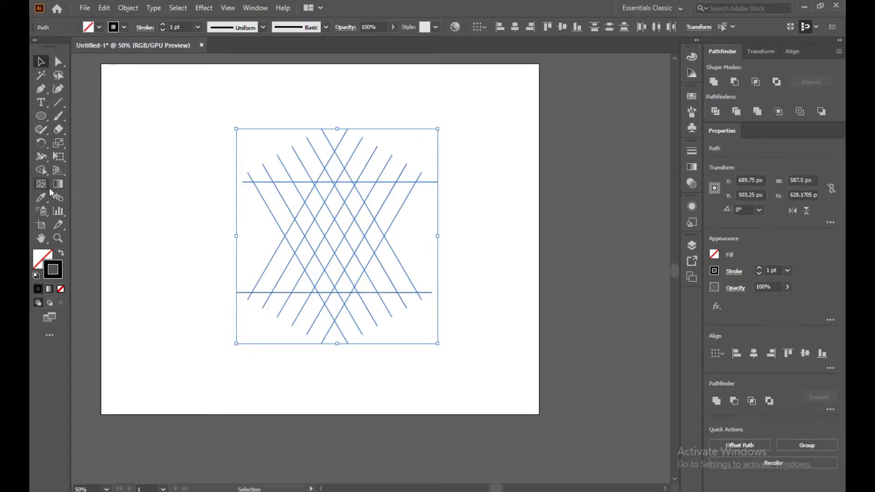
Undo a trial Shape Builder merge and switch to a black fill with no stroke.
click(41, 170)
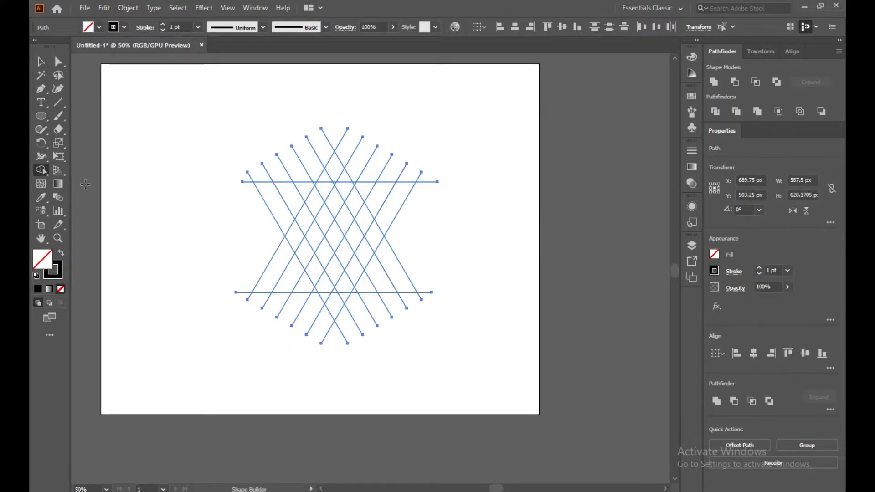
mouse_move(274, 276)
mouse_down()
mouse_move(329, 194)
mouse_move(348, 228)
mouse_up()
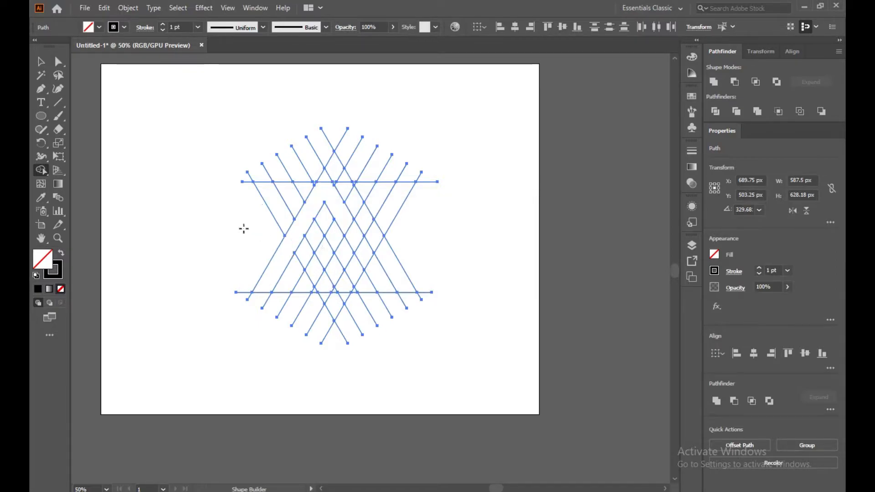
key(v)
key(ctrl+z)
key(shift+m)
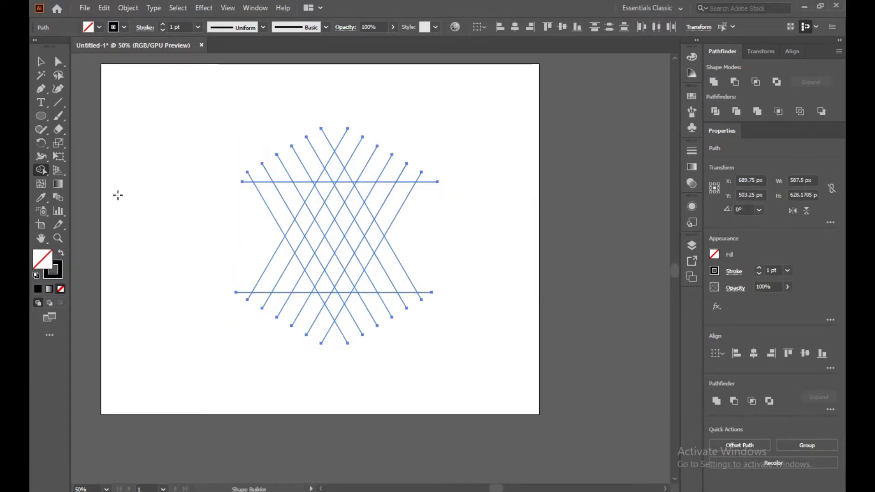
click(61, 253)
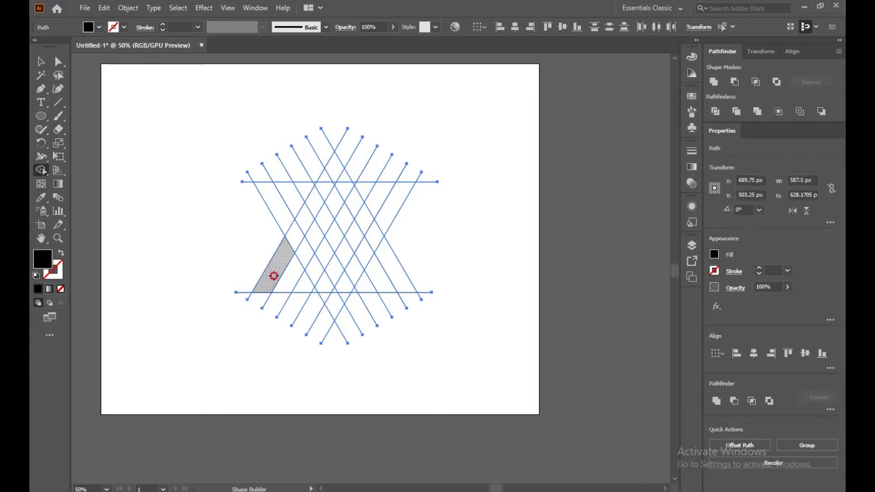
Shape-build the bottom-left strip and the right diagonal strip into black N strokes.
mouse_move(274, 276)
mouse_down()
mouse_move(322, 193)
mouse_move(340, 219)
mouse_up()
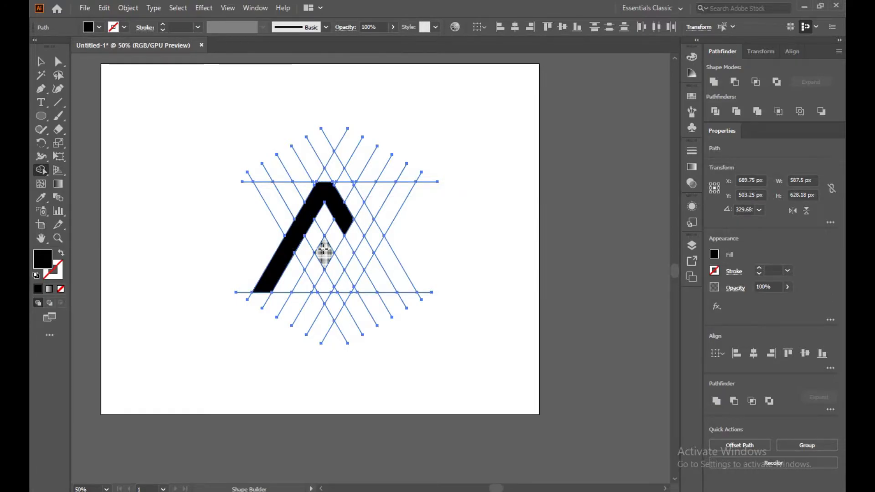
drag(323, 250, 341, 285)
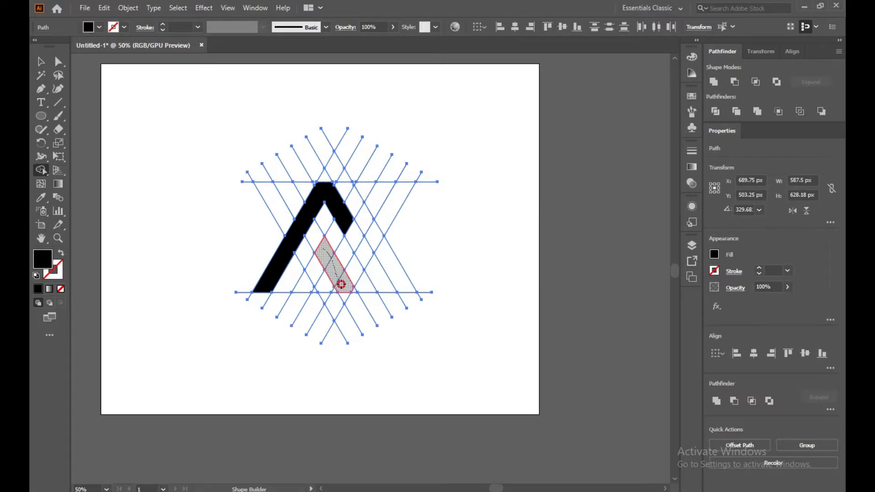
drag(341, 284, 384, 216)
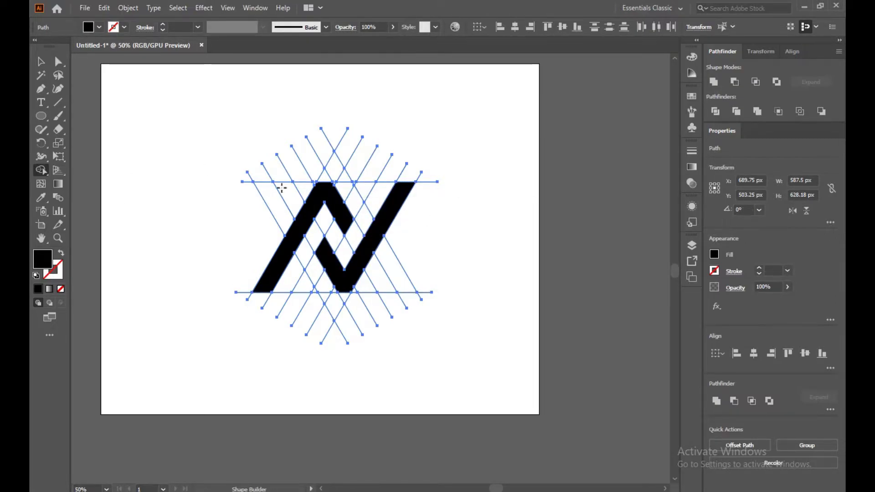
click(40, 63)
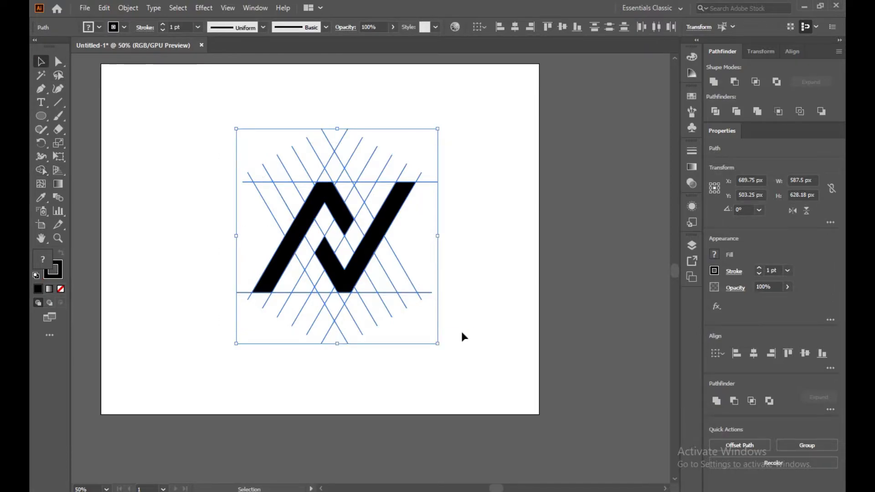
Expand all the artwork with Fill and Stroke checked.
right_click(344, 271)
click(219, 207)
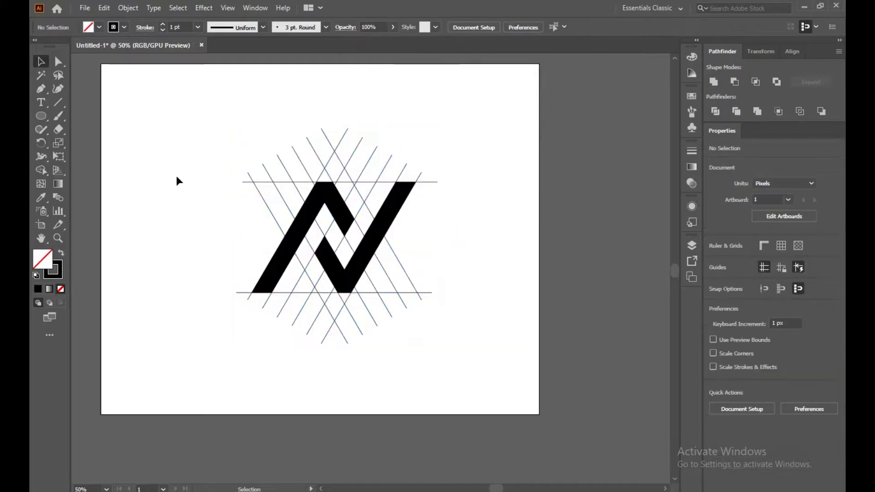
drag(203, 158, 425, 338)
click(128, 8)
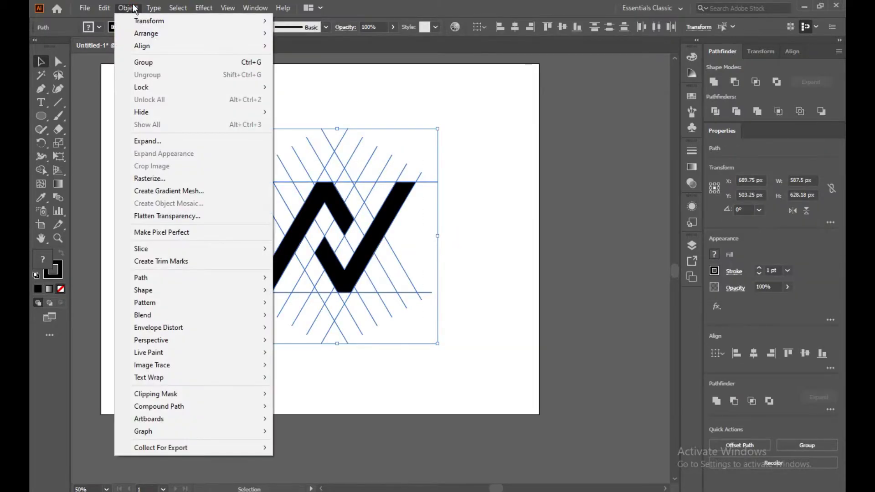
click(156, 143)
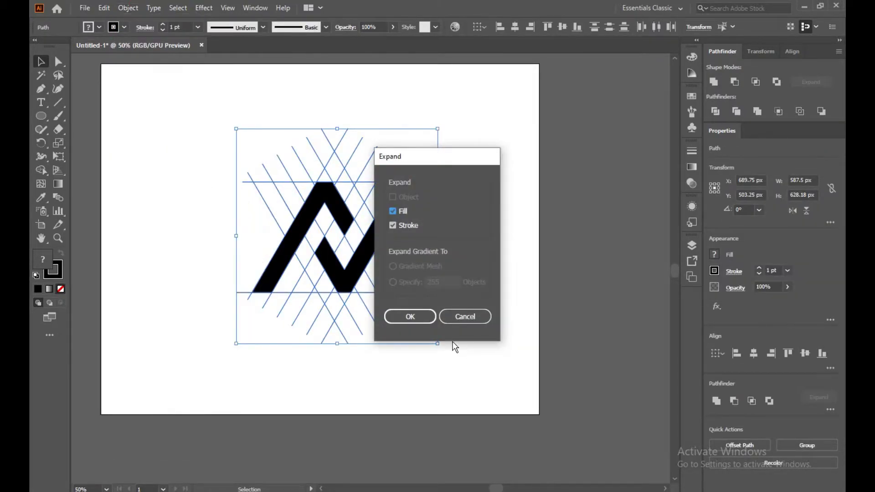
click(414, 315)
click(456, 255)
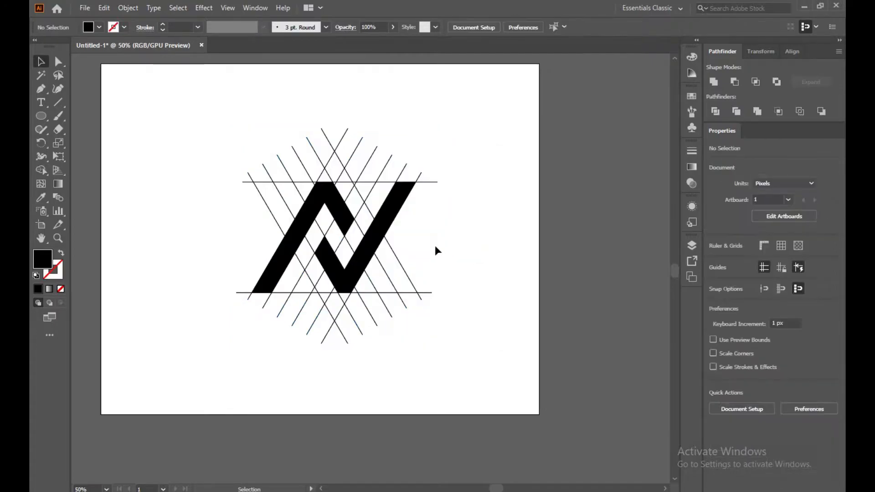
Inspect the expanded N pieces, ending with the left black stroke selected.
click(342, 201)
click(58, 61)
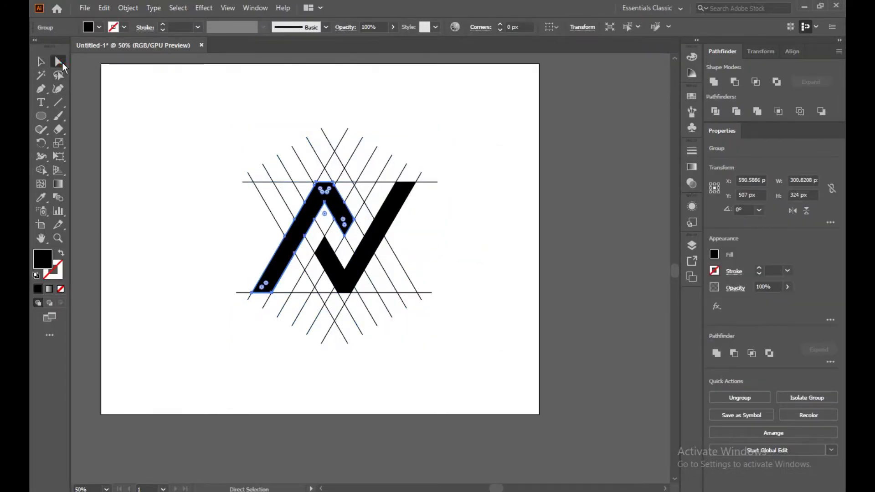
click(512, 236)
click(400, 225)
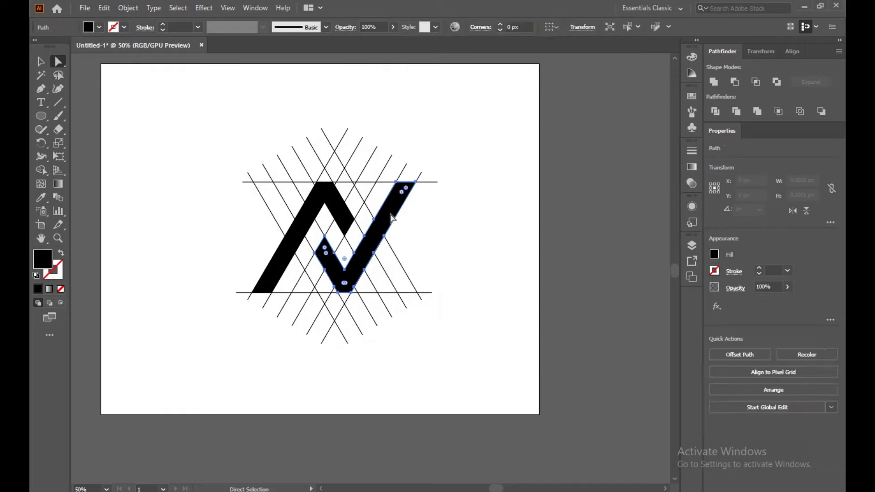
shift+click(313, 203)
shift+click(300, 225)
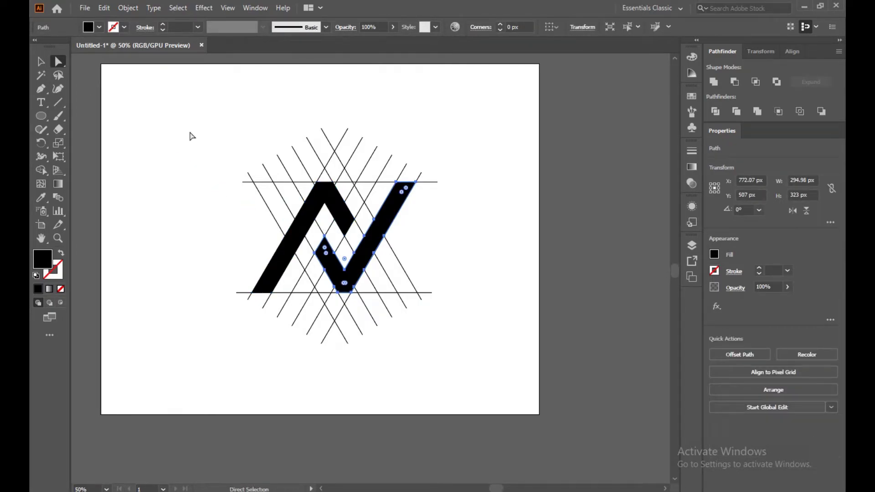
click(187, 132)
key(ctrl+a)
click(41, 61)
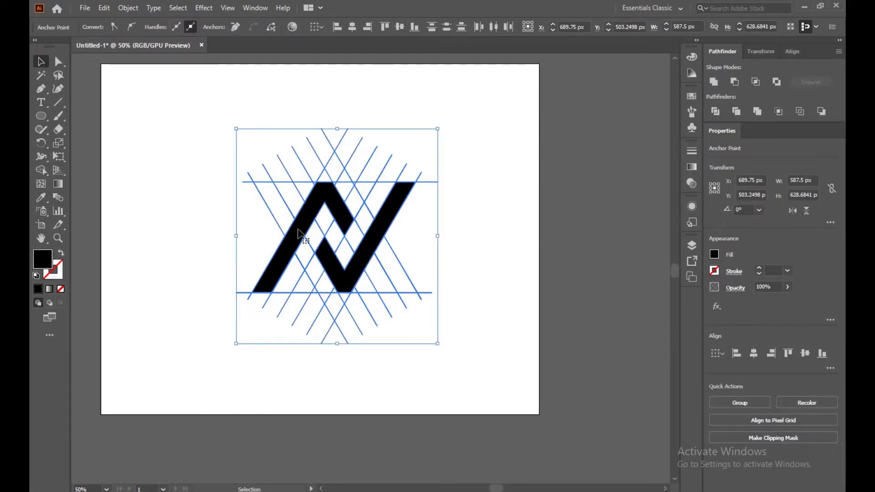
click(549, 236)
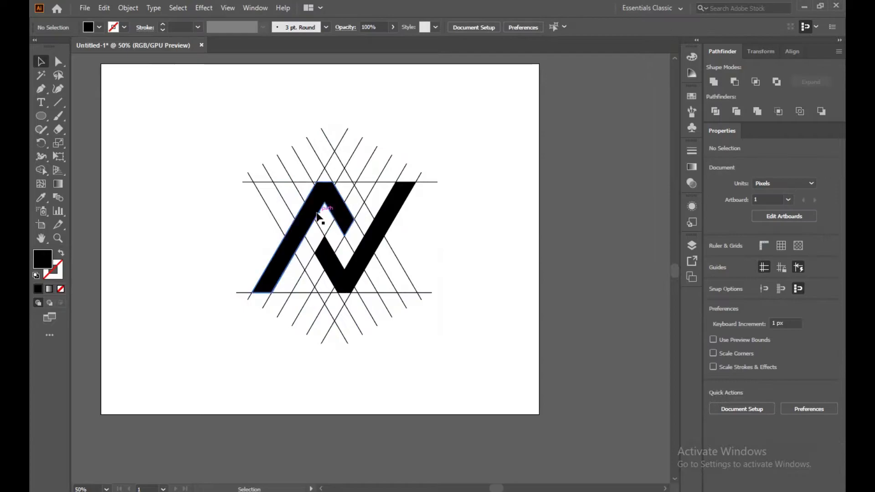
click(318, 217)
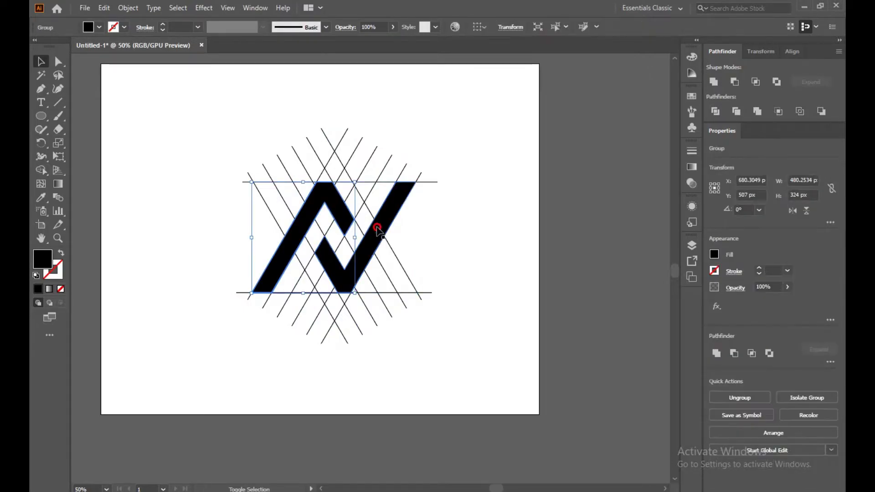
Select both N strokes and move them off the artboard to the right.
drag(279, 233, 171, 165)
key(ctrl+z)
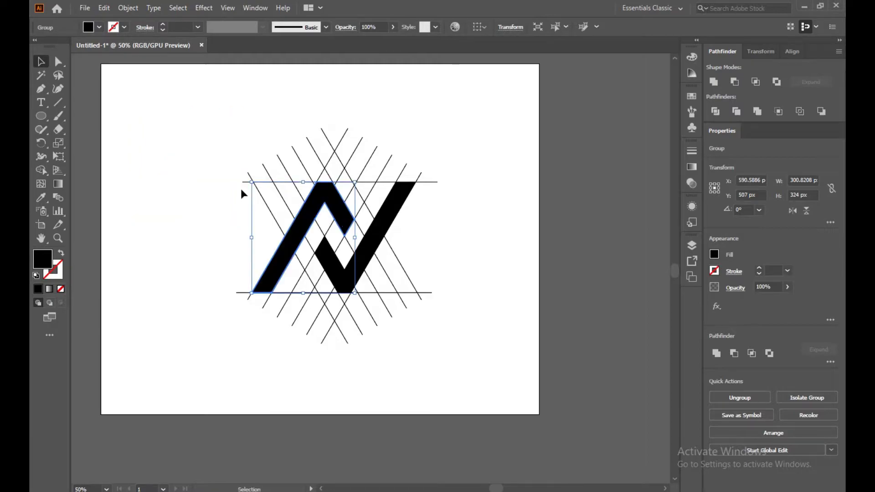
drag(434, 129, 305, 150)
click(410, 236)
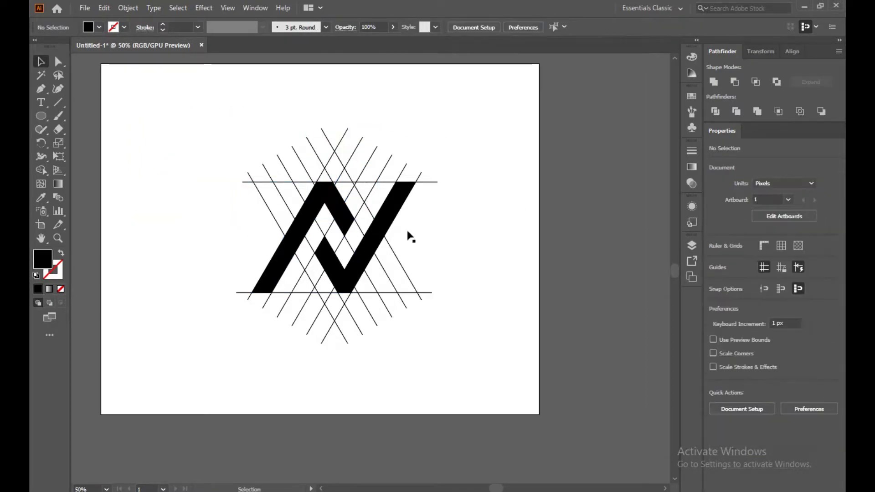
click(301, 218)
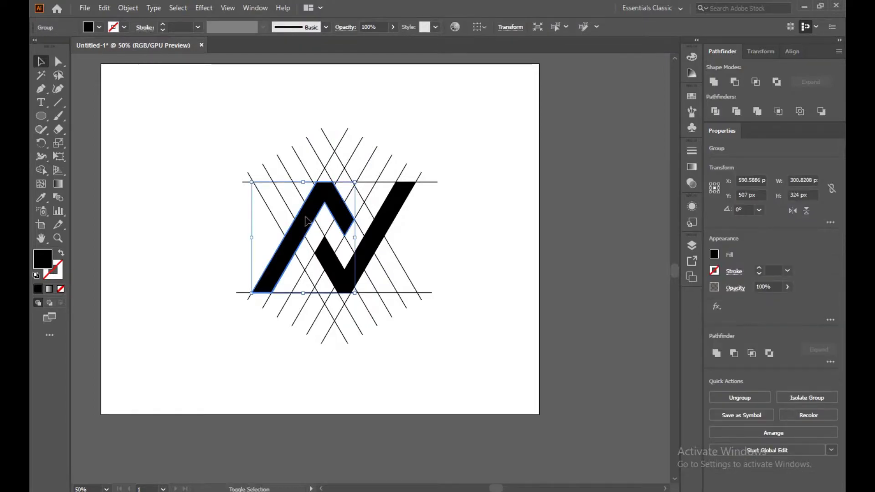
shift+click(375, 250)
drag(367, 239, 622, 243)
Delete all the remaining grid lines and move the black N back onto the artboard.
mouse_move(220, 111)
mouse_down()
mouse_move(417, 364)
mouse_move(433, 367)
mouse_up()
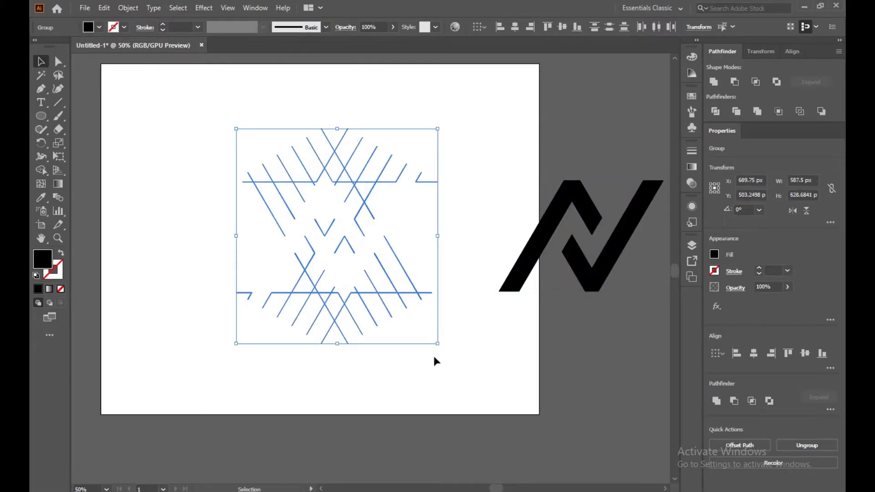
key(Delete)
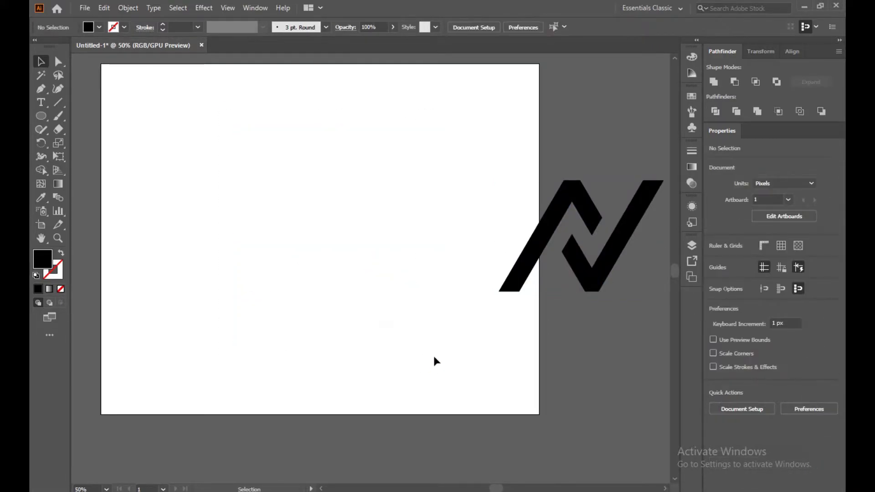
mouse_move(494, 134)
mouse_down()
mouse_move(618, 288)
mouse_move(308, 252)
mouse_up()
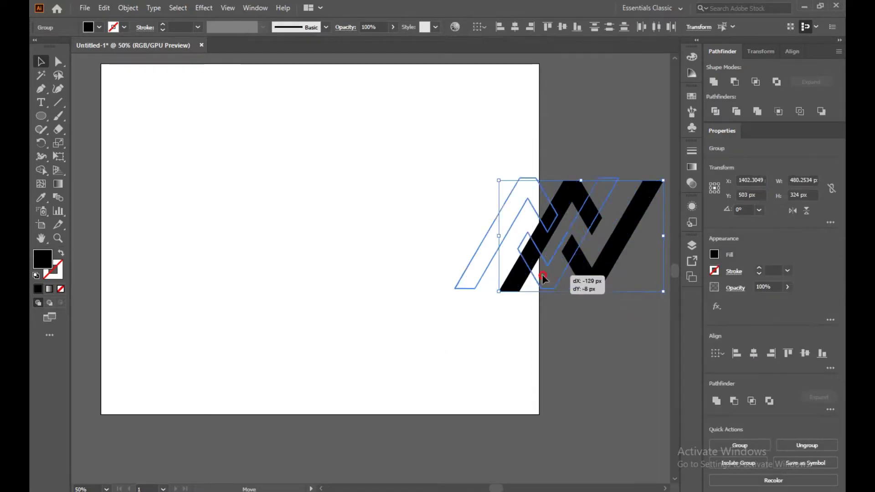
click(546, 276)
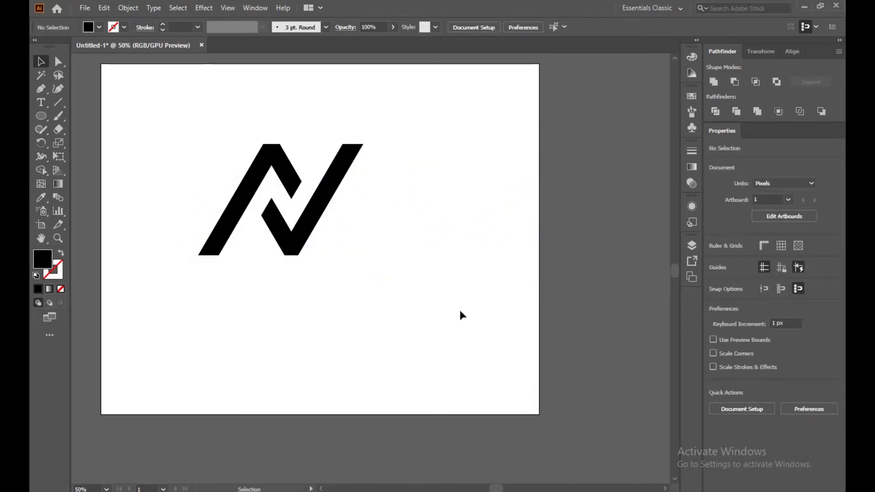
Select and group the N logo pieces.
drag(189, 151, 397, 357)
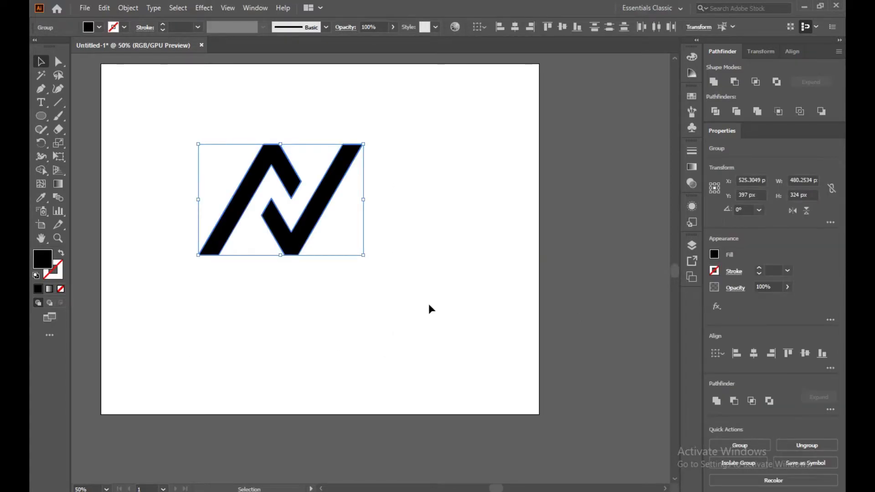
key(ctrl+g)
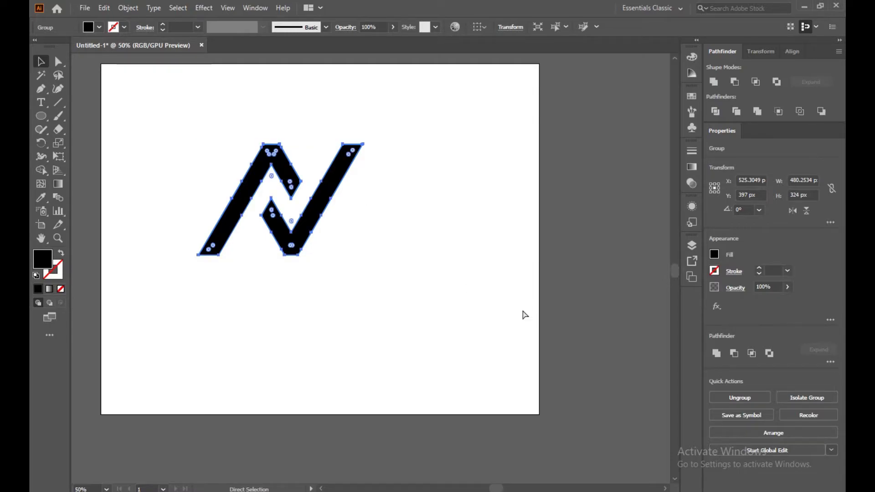
click(466, 225)
drag(197, 170, 384, 306)
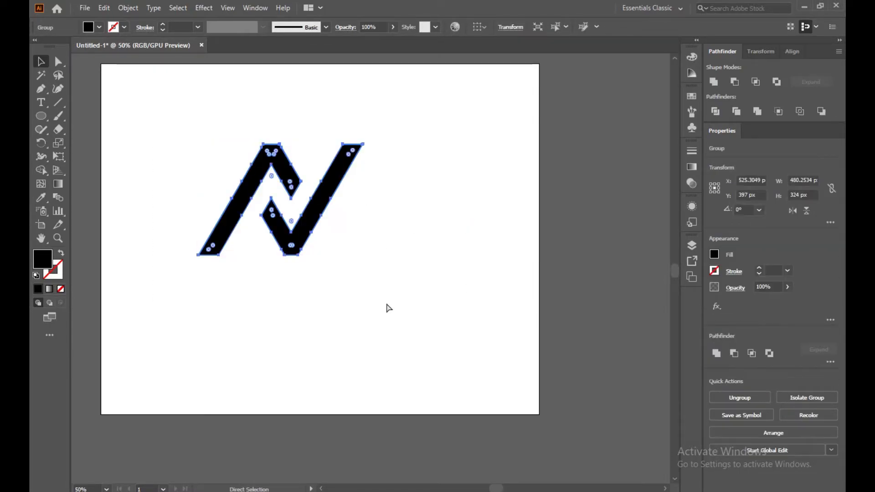
click(400, 249)
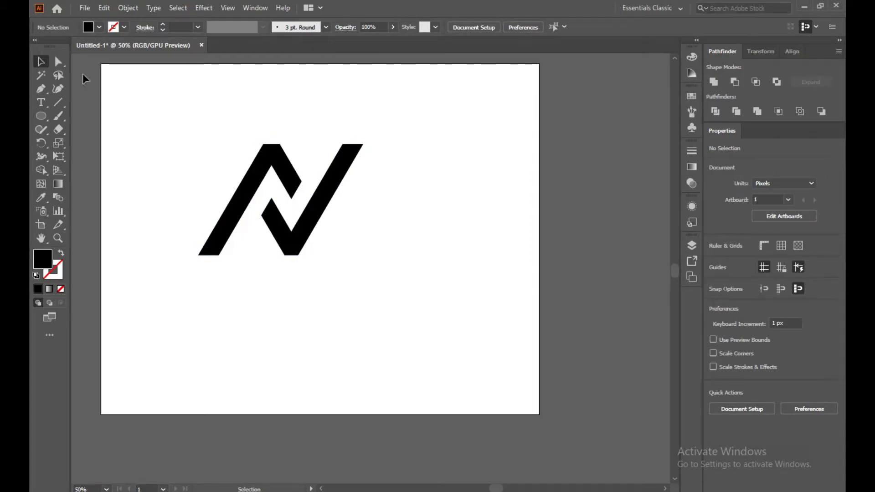
Round the V's bottom corner, then undo a trial rounding of the right stroke's top.
click(61, 64)
mouse_move(210, 122)
mouse_down()
mouse_move(301, 165)
mouse_move(271, 157)
mouse_up()
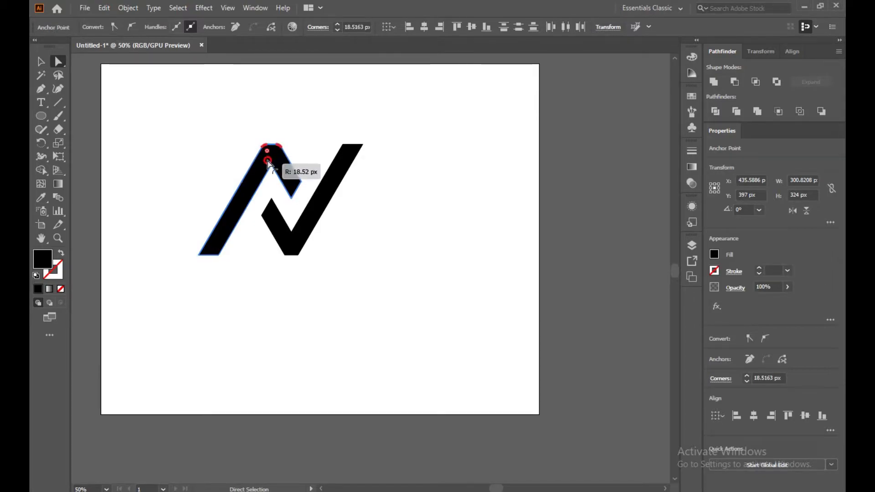
click(288, 253)
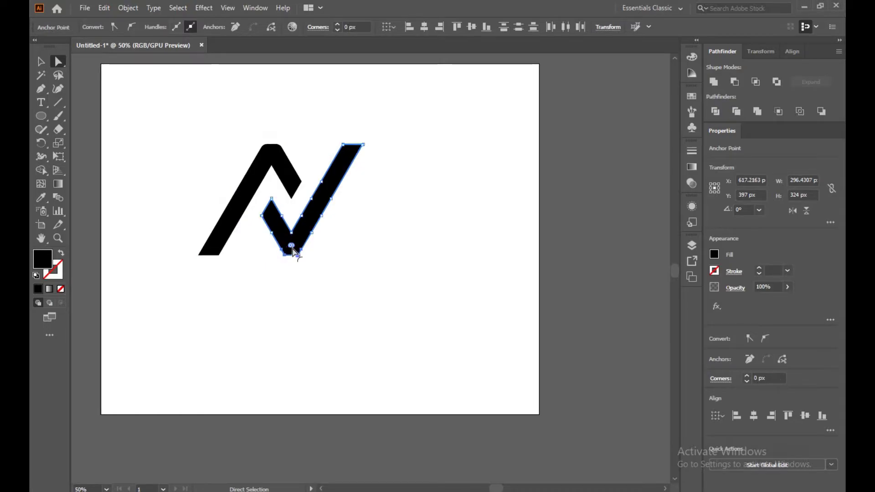
drag(291, 245, 291, 237)
click(373, 249)
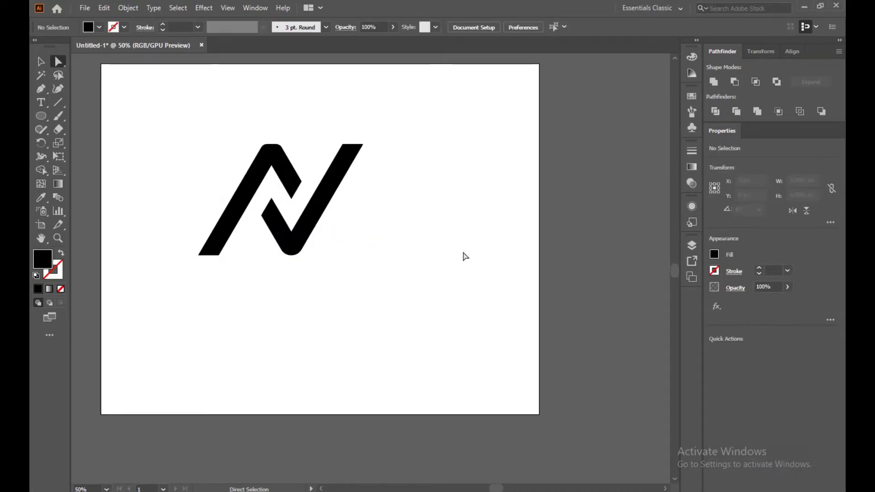
mouse_move(385, 156)
mouse_down()
mouse_move(337, 136)
mouse_move(344, 160)
mouse_up()
click(369, 196)
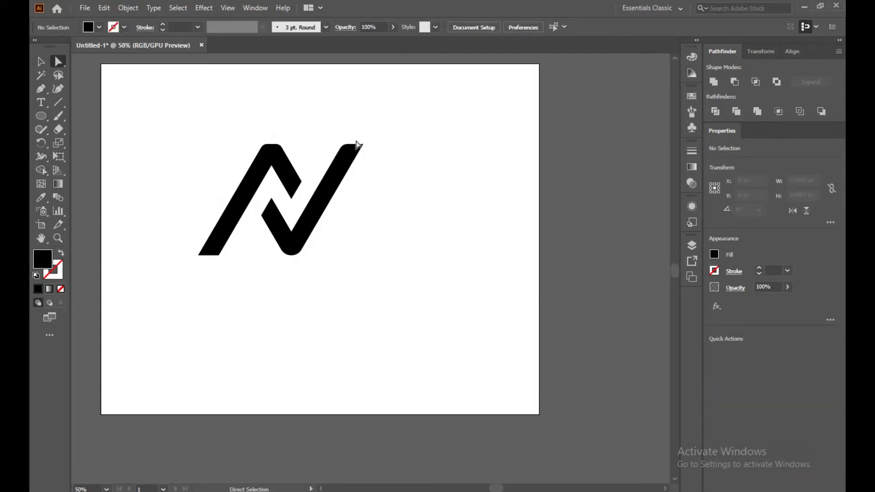
mouse_move(348, 130)
mouse_down()
mouse_move(371, 161)
mouse_move(369, 141)
mouse_move(352, 160)
mouse_up()
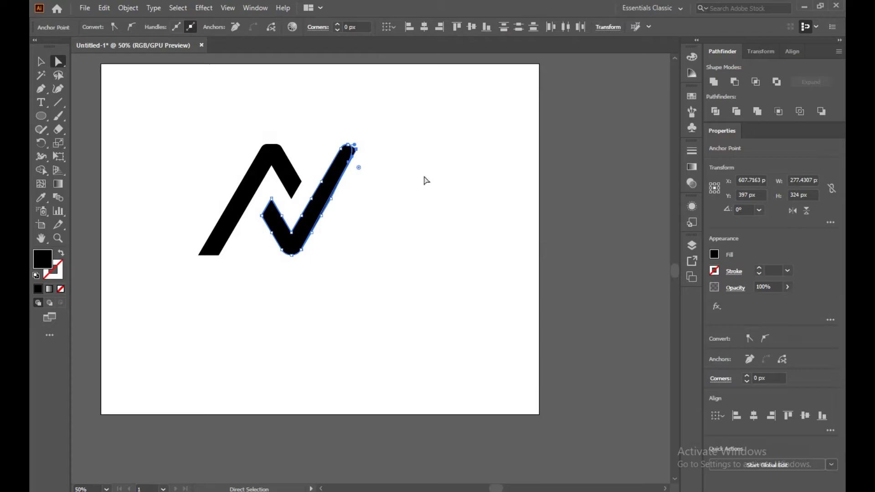
key(ctrl)
key(ctrl+z)
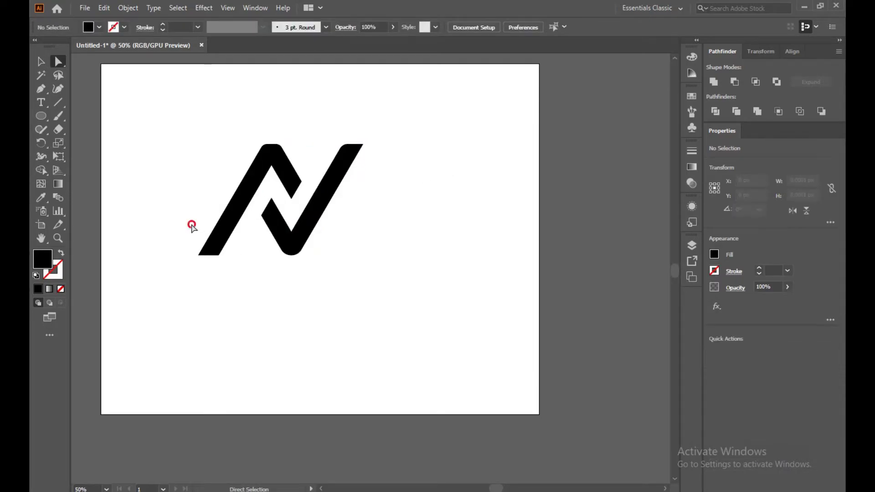
Round the left stroke's bottom corners and the right stroke's top corner to about 24.5 px.
mouse_move(192, 224)
mouse_down()
mouse_move(231, 266)
mouse_move(253, 254)
mouse_up()
click(346, 240)
drag(329, 143, 394, 172)
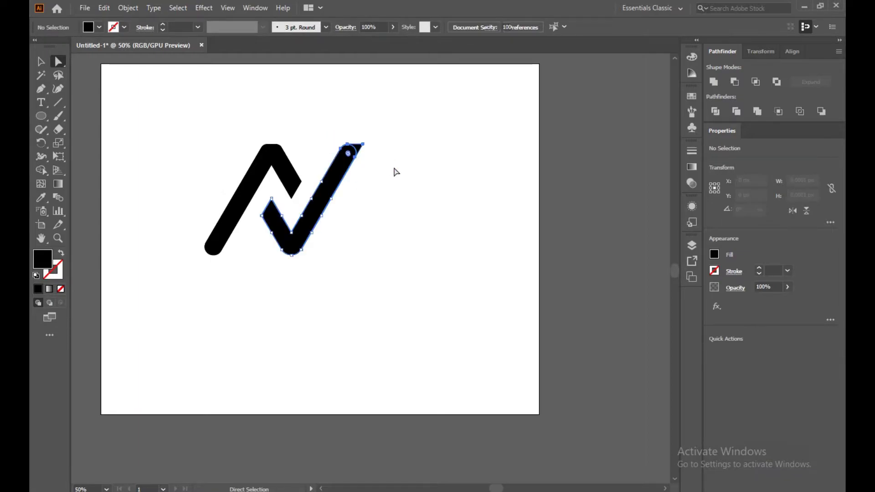
mouse_move(347, 148)
mouse_down()
mouse_move(346, 157)
mouse_move(348, 147)
mouse_up()
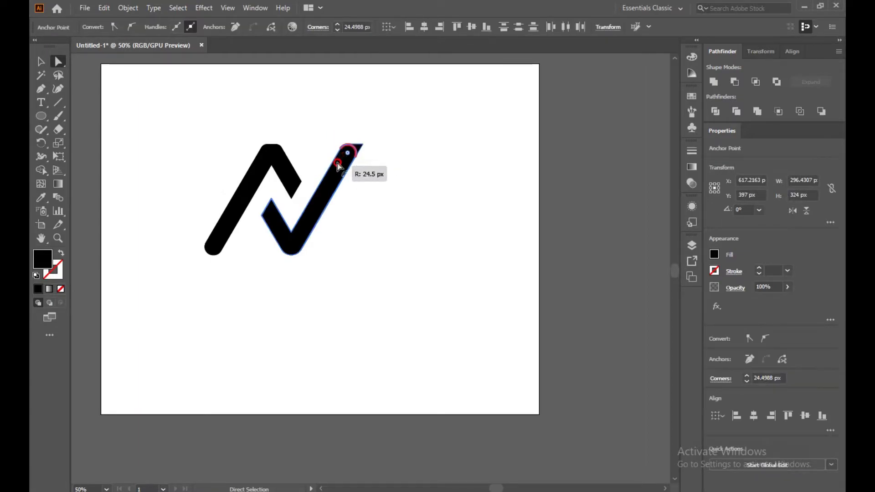
click(436, 170)
click(349, 140)
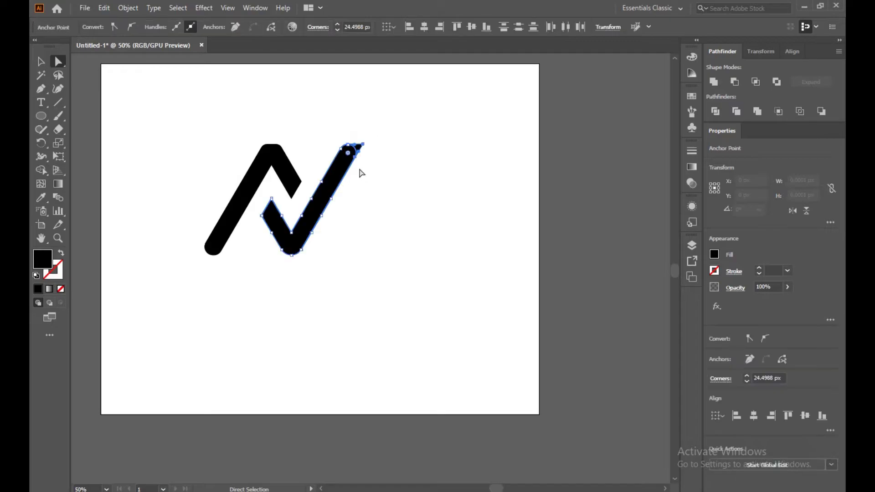
click(461, 207)
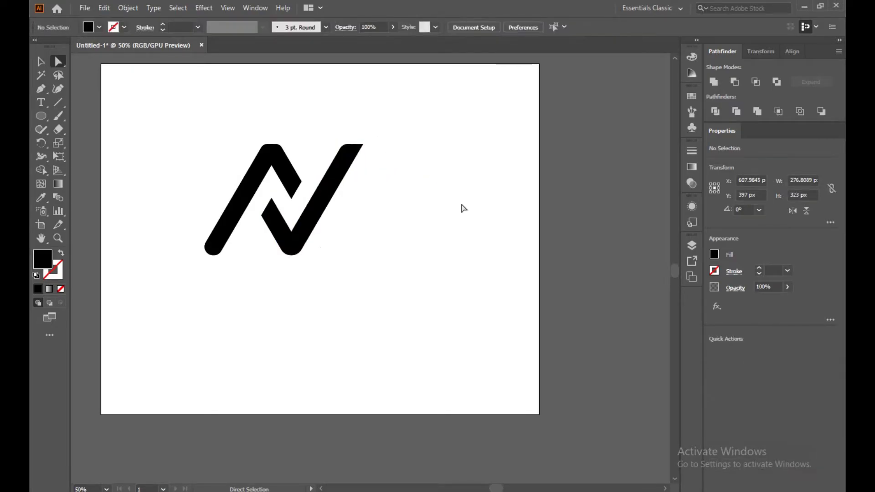
Try moving the right stroke and its top-right anchor, undoing each move.
drag(176, 133, 363, 277)
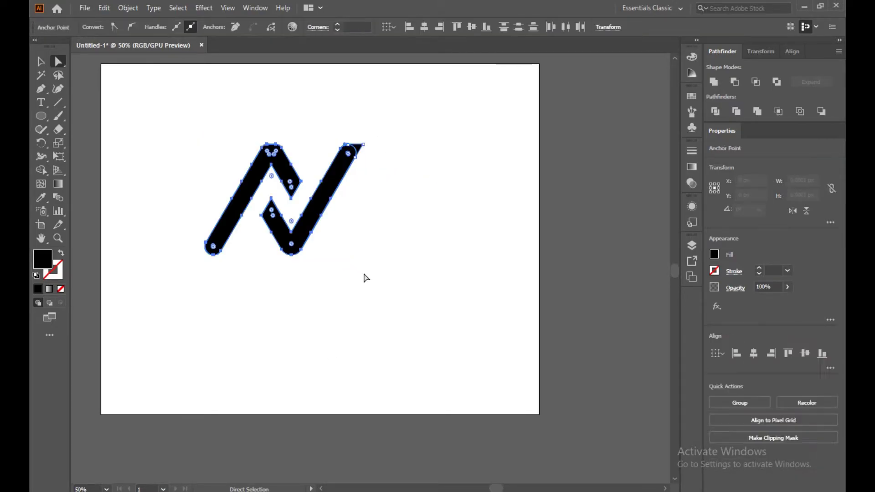
scroll(326, 251, down, 1)
scroll(326, 250, down, 1)
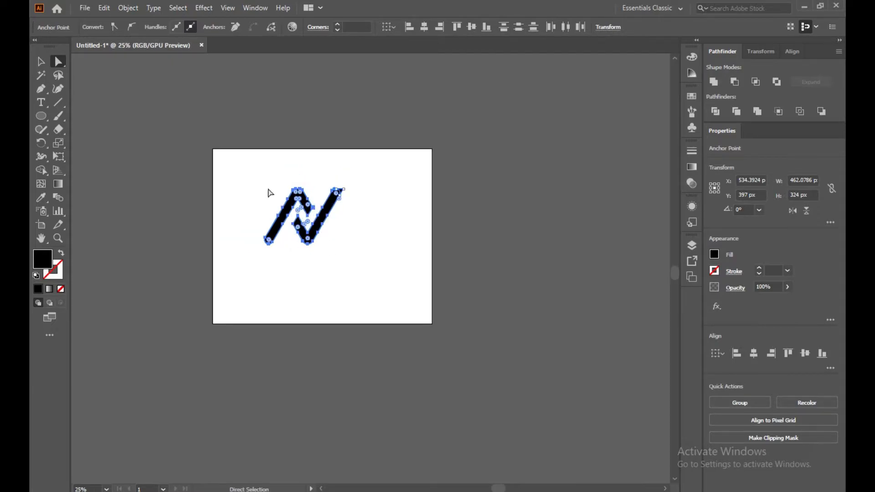
drag(271, 189, 340, 287)
drag(319, 241, 543, 157)
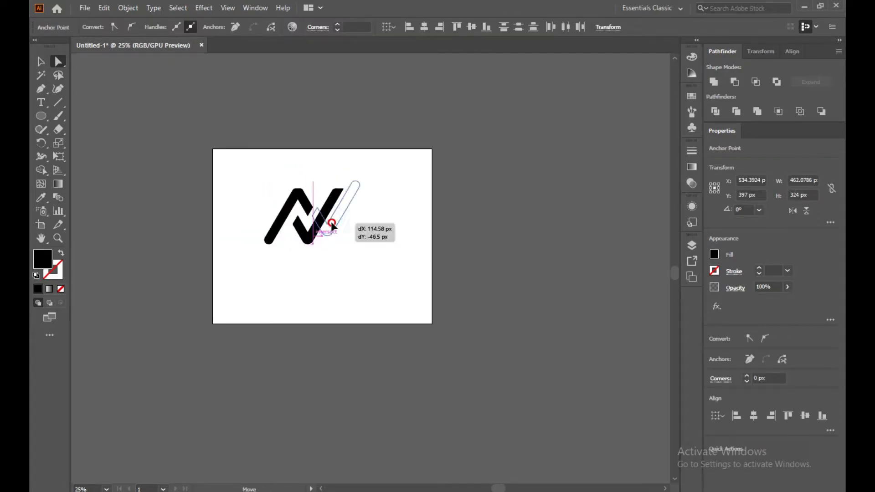
key(ctrl+z)
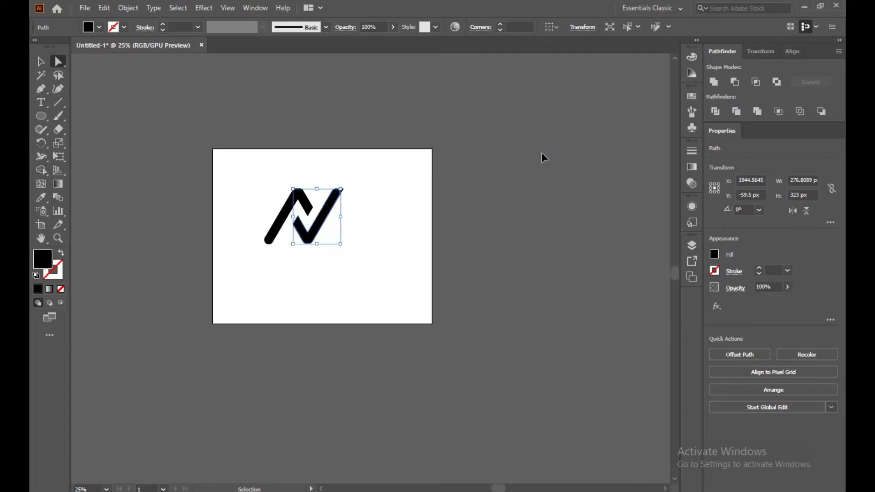
click(381, 195)
drag(344, 189, 381, 176)
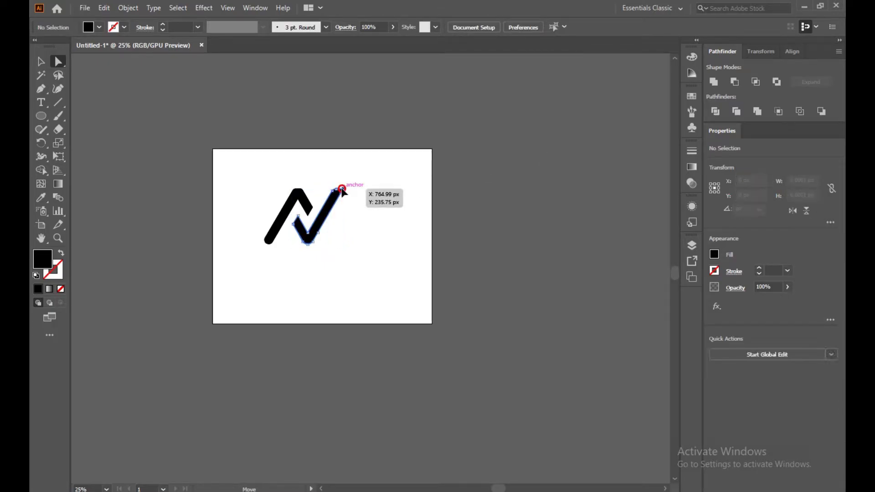
key(ctrl+z)
click(377, 202)
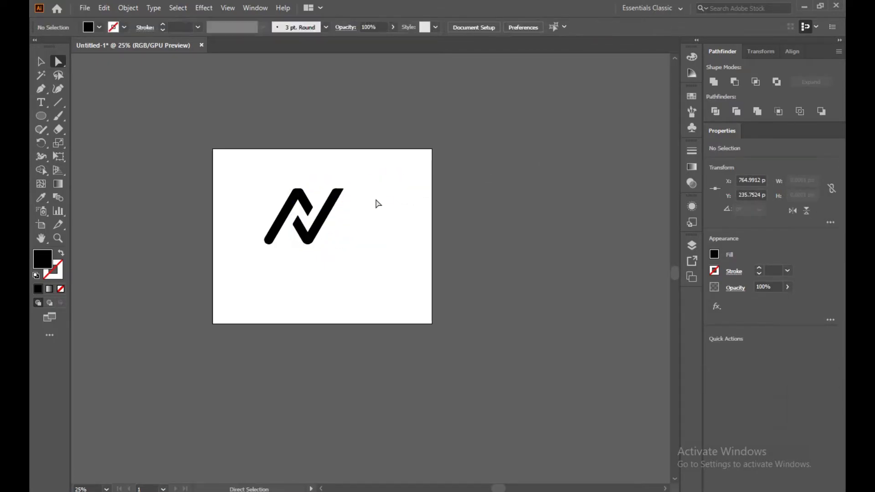
Delete the leftover thin outline and place the check-mark stroke back into the N.
drag(305, 241, 262, 281)
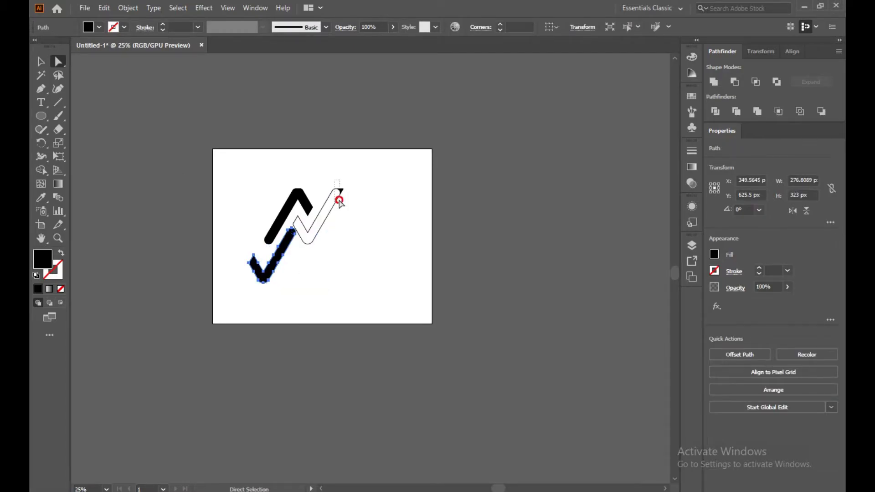
click(339, 191)
key(Delete)
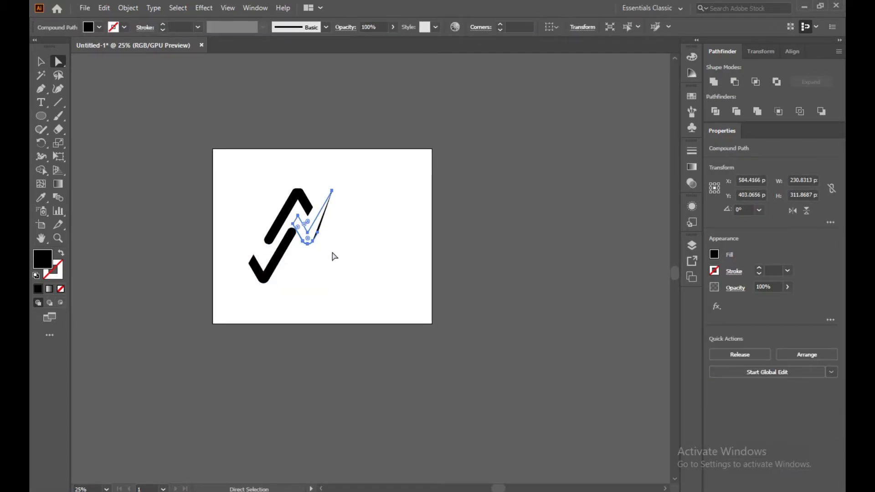
key(Delete)
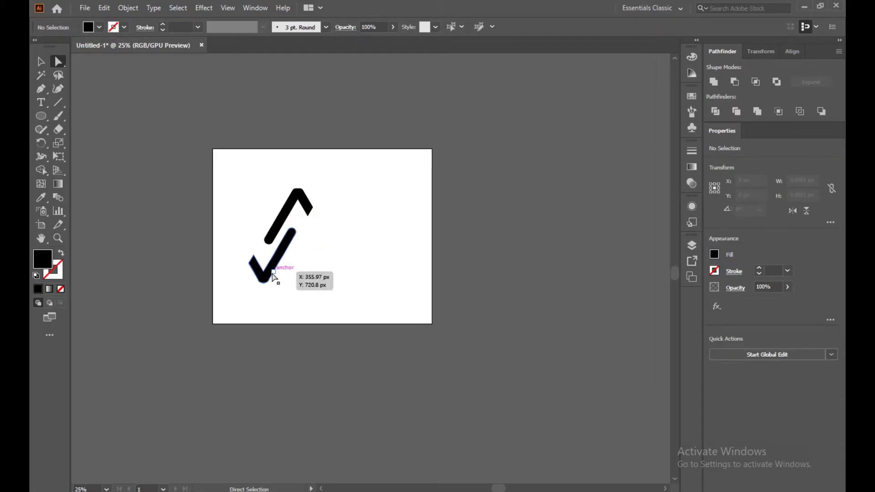
drag(272, 273, 314, 246)
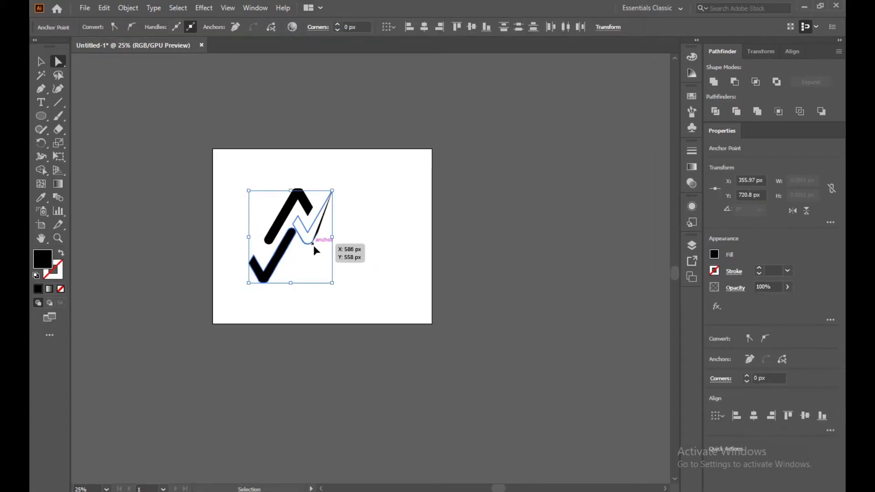
drag(313, 245, 327, 242)
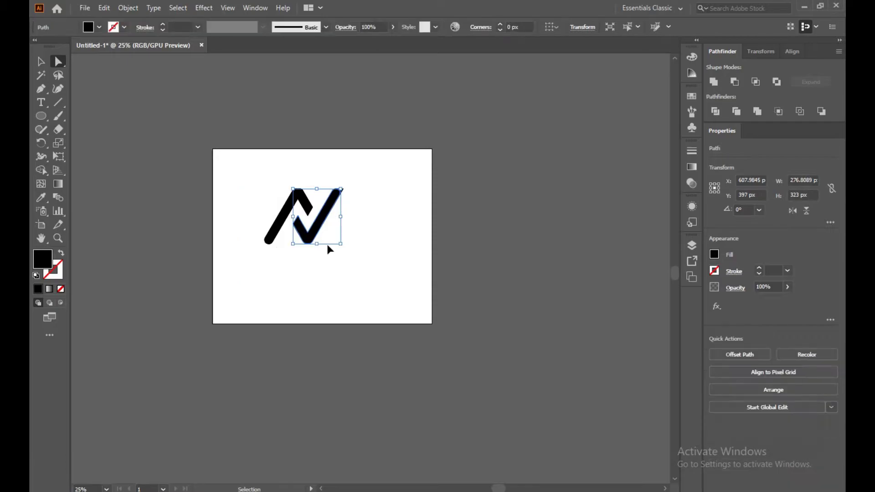
click(405, 222)
Select the whole zigzag N and unite it into one shape with Pathfinder.
click(40, 61)
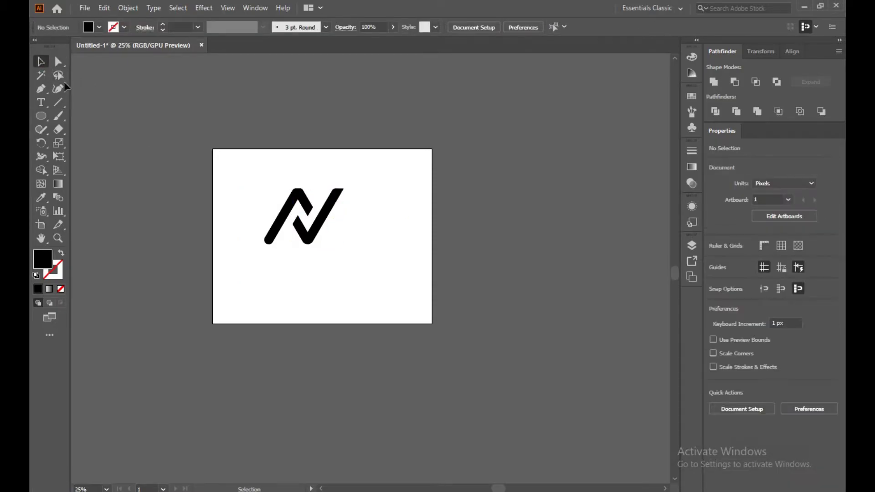
drag(236, 174, 368, 262)
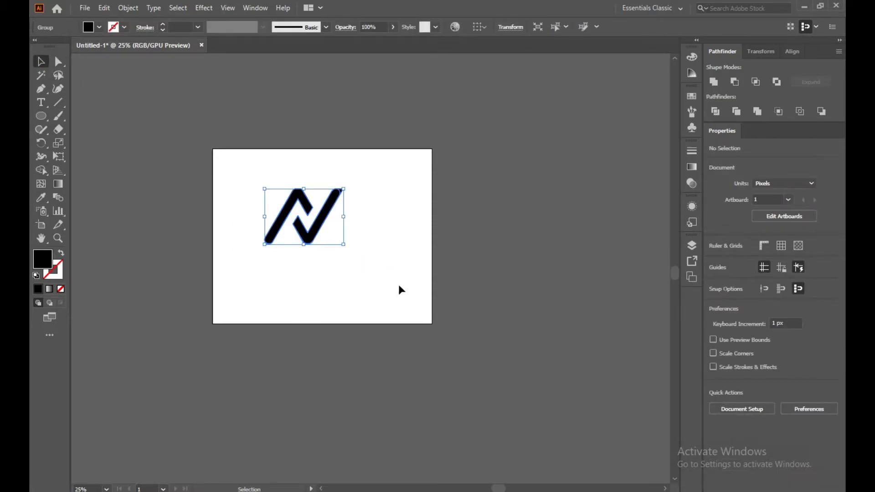
click(714, 82)
click(431, 194)
Marquee-select the area where the merged N shape was.
drag(217, 168, 383, 277)
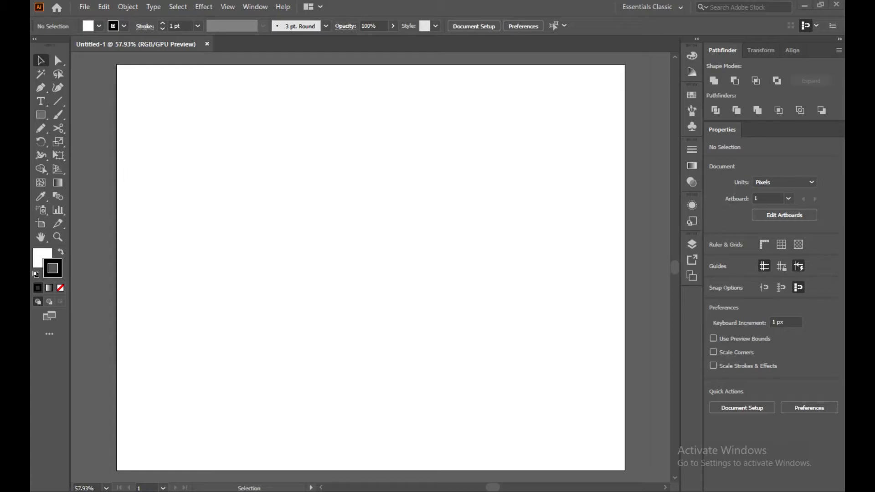
Draw a 106 × 132 px white-filled rectangle with the Rectangle tool and select it.
click(37, 120)
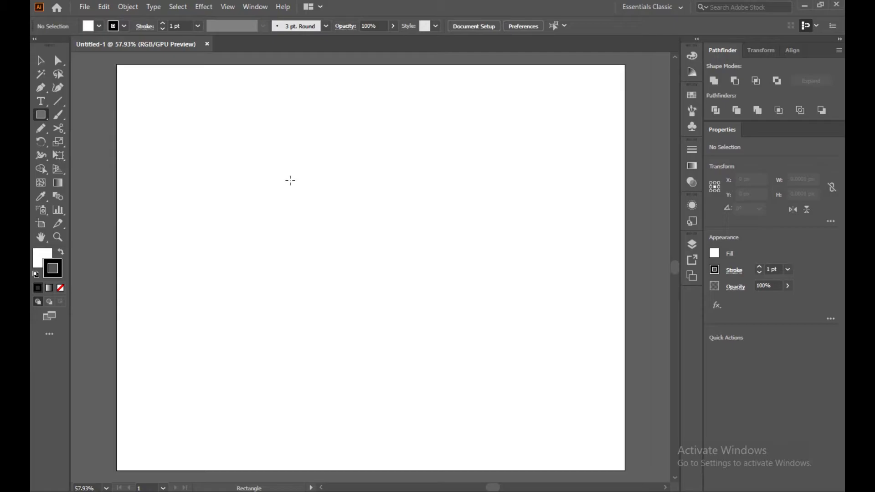
scroll(290, 180, up, 4)
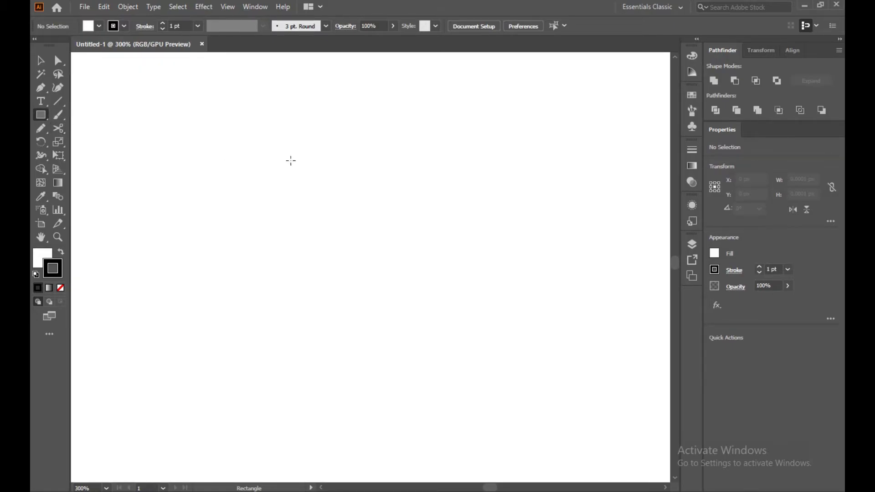
drag(275, 154, 486, 394)
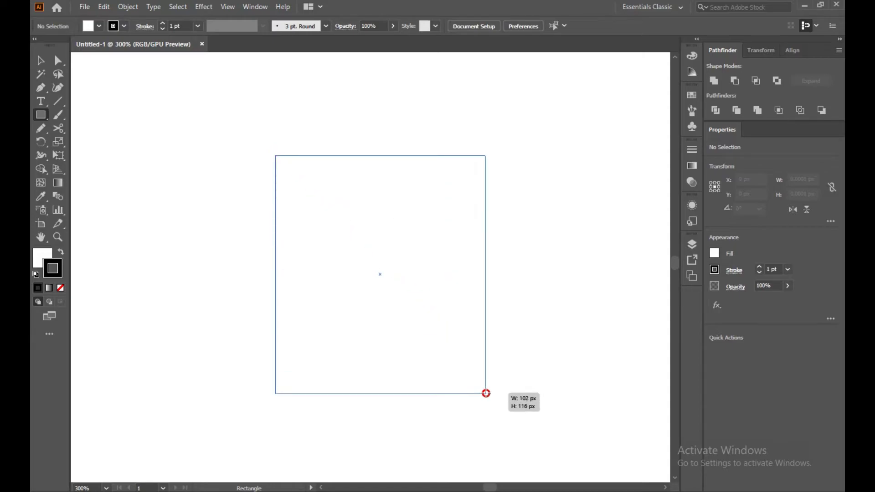
drag(487, 394, 493, 427)
key(v)
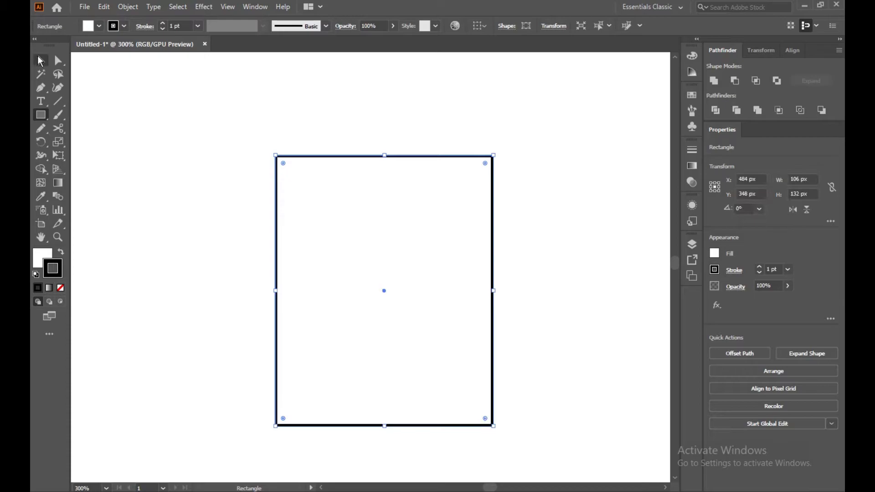
click(235, 155)
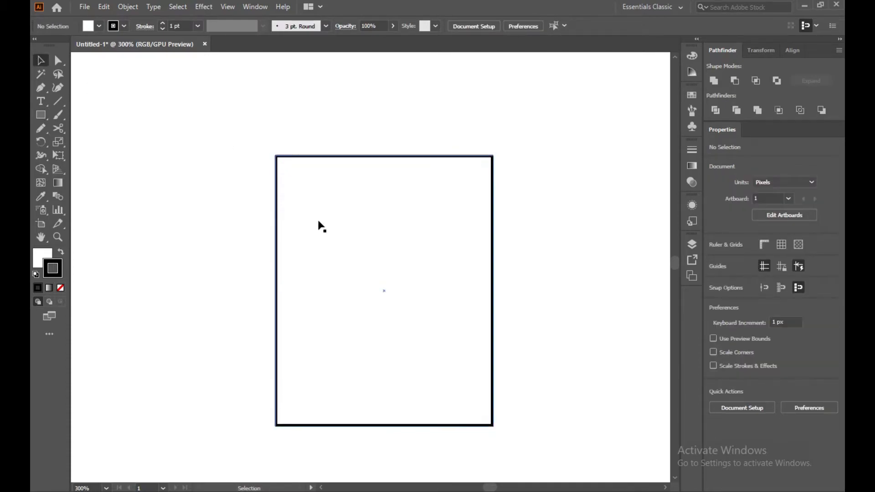
drag(256, 112, 601, 418)
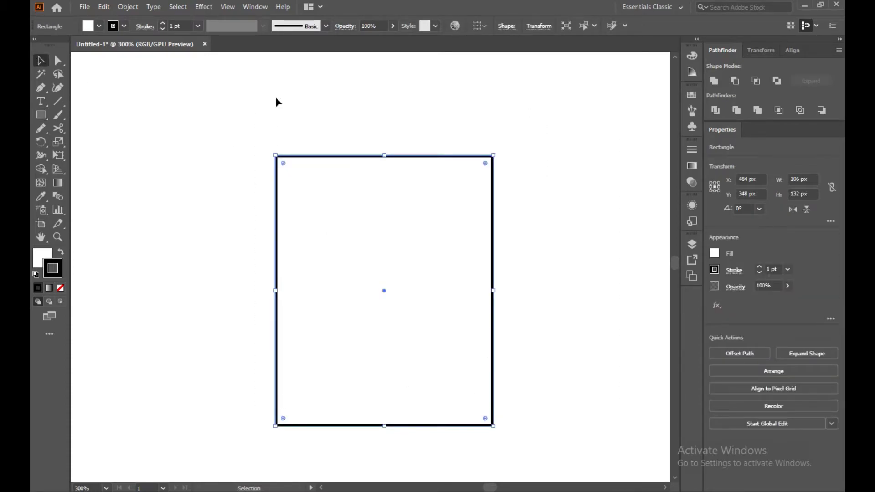
Set the rectangle's black stroke weight to 9 pt and reselect it.
click(164, 23)
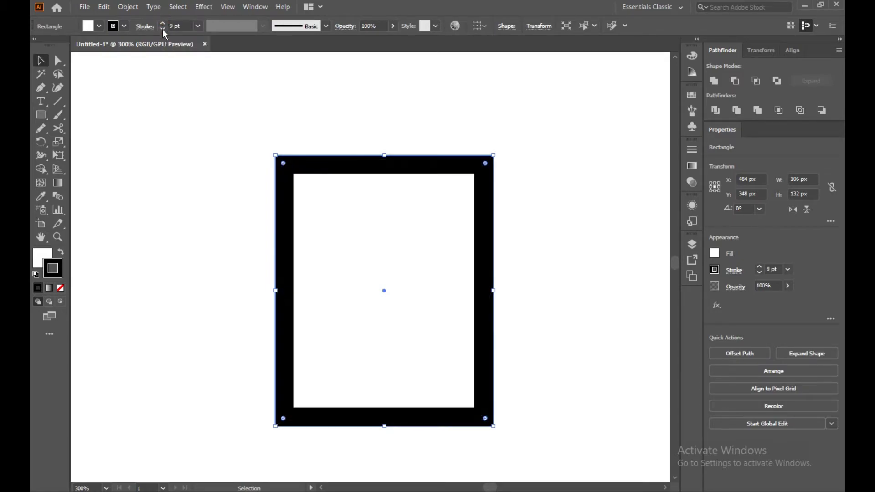
click(162, 30)
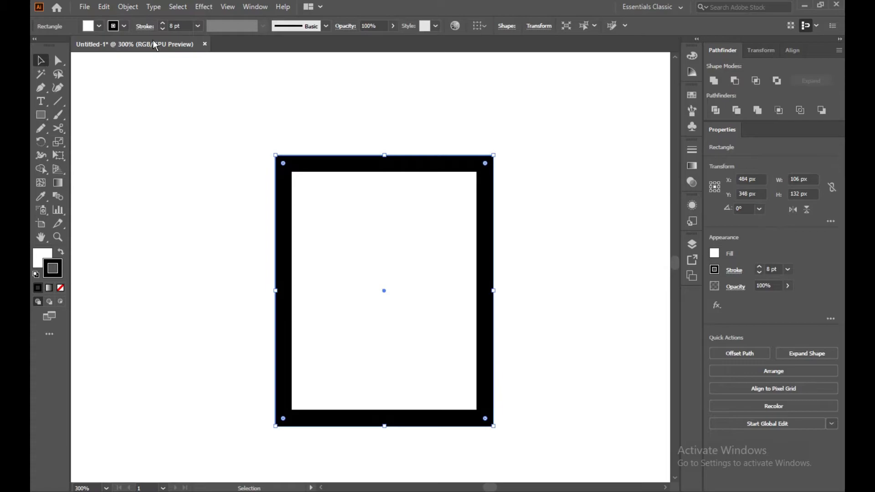
click(161, 23)
click(148, 90)
drag(218, 113, 551, 436)
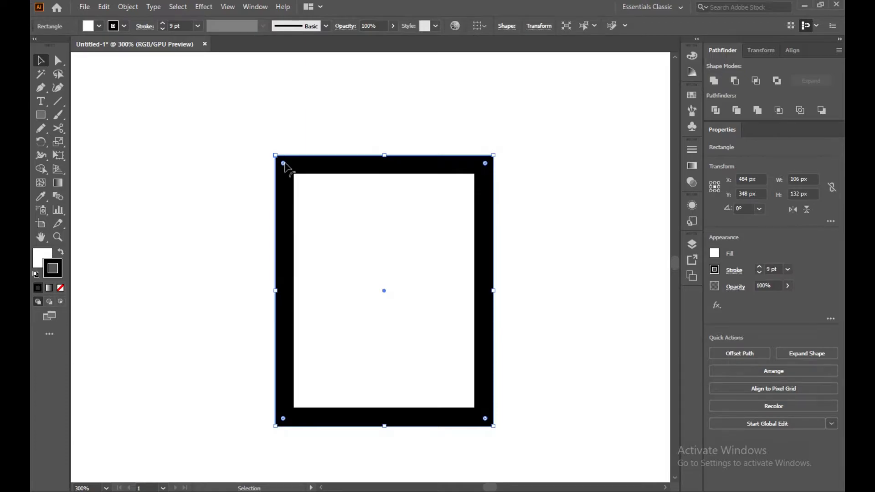
Drag the corner widget to fully round the rectangle into a capsule.
key(shift)
drag(282, 164, 383, 327)
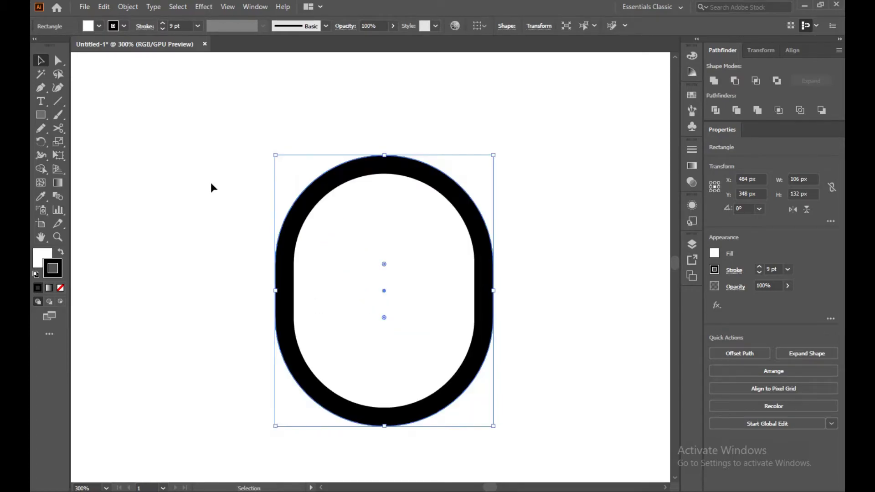
click(210, 174)
drag(201, 130, 453, 318)
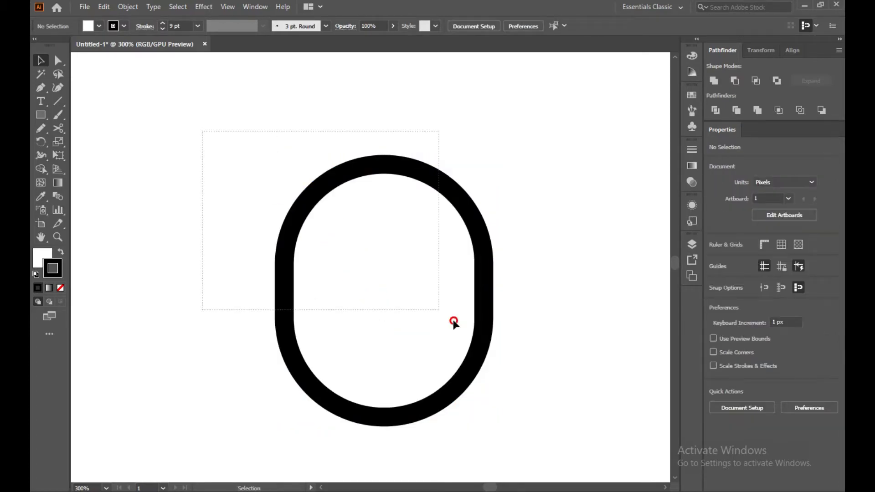
Add an inner capsule with Object > Path > Offset Path at -35 px, then pick that inner path.
click(128, 7)
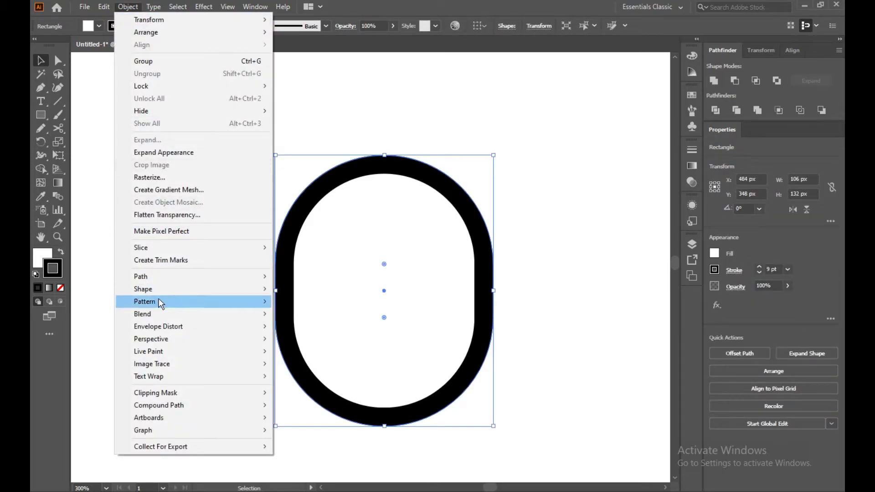
mouse_move(140, 276)
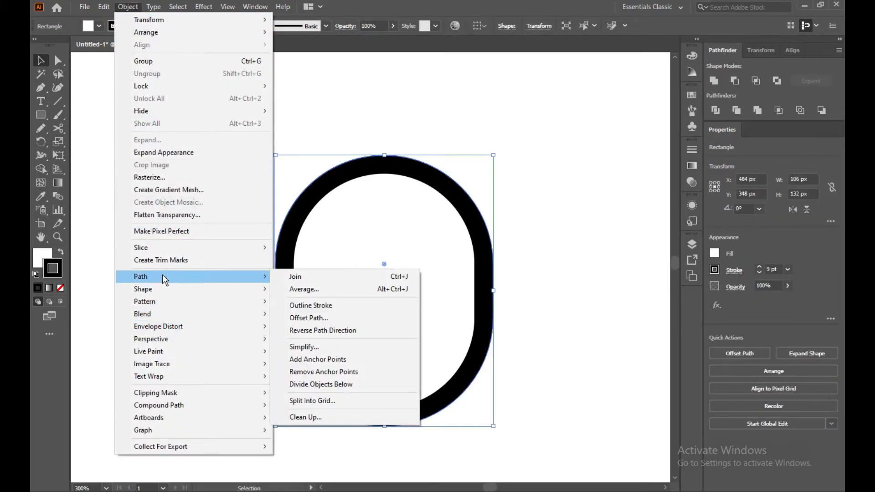
click(323, 318)
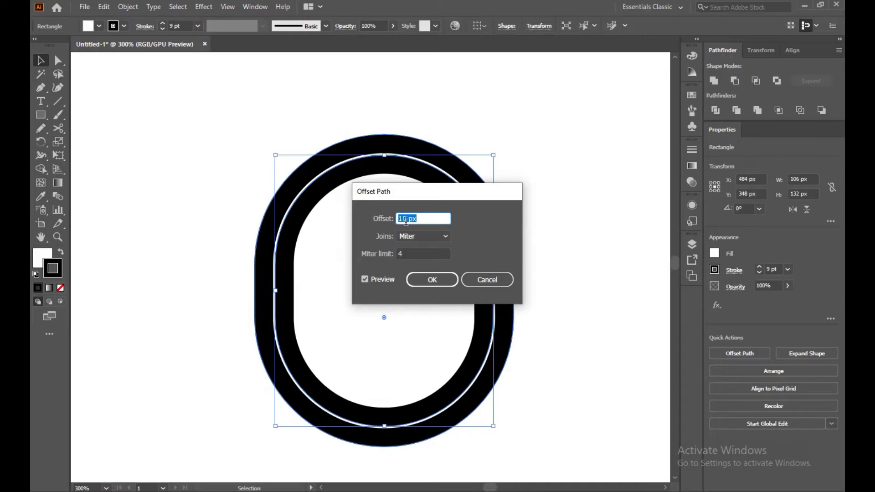
click(408, 219)
text(3)
text(5)
key(Return)
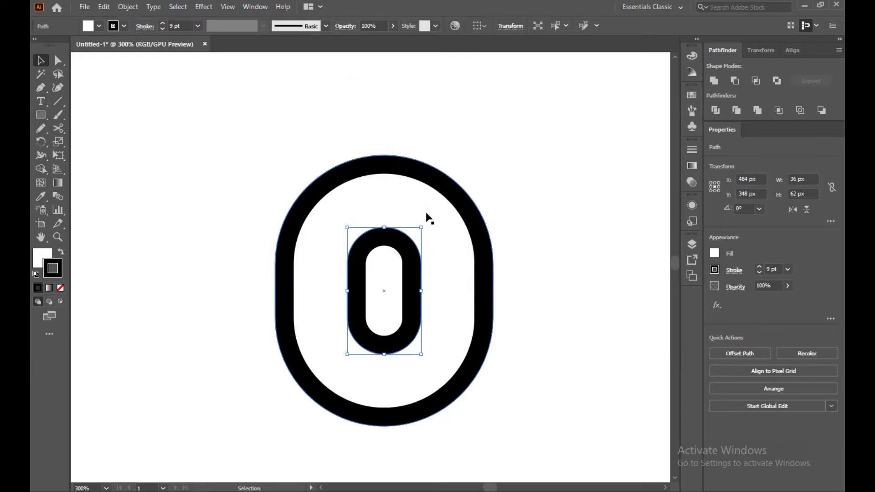
key(a)
click(414, 301)
Delete the -35 px inner path, try a -15 px offset, and delete it too.
key(Delete)
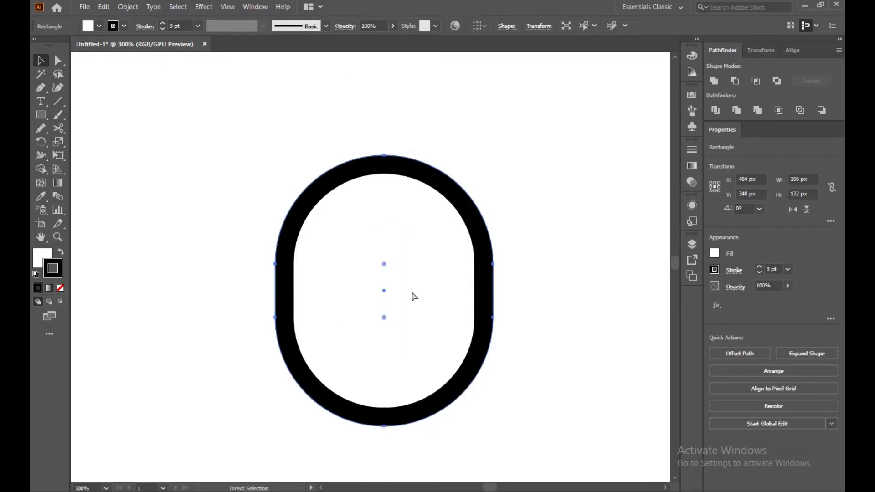
key(v)
click(141, 6)
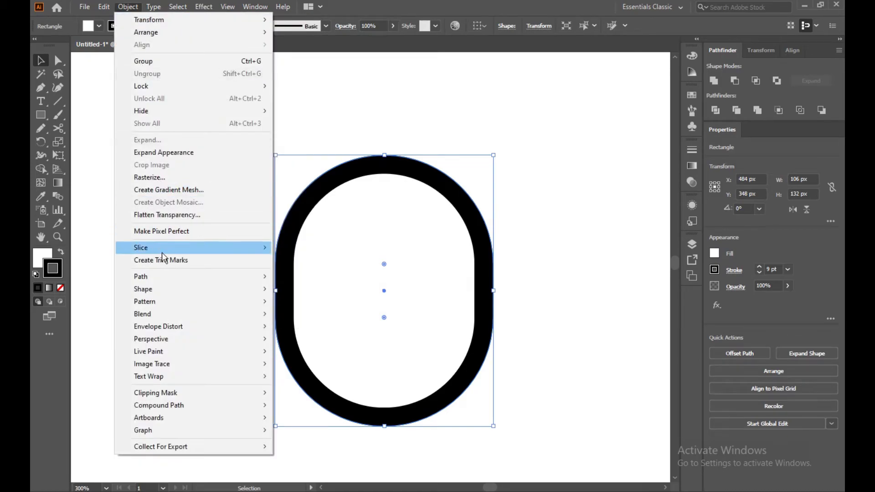
mouse_move(140, 276)
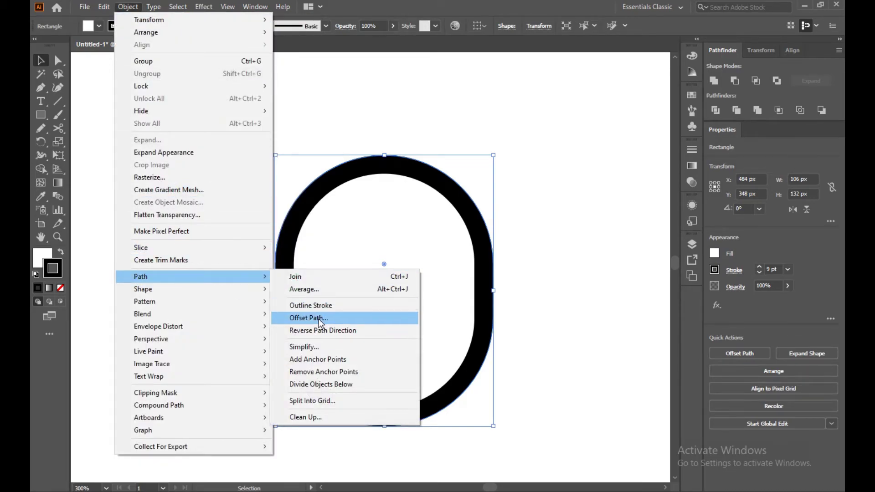
click(315, 318)
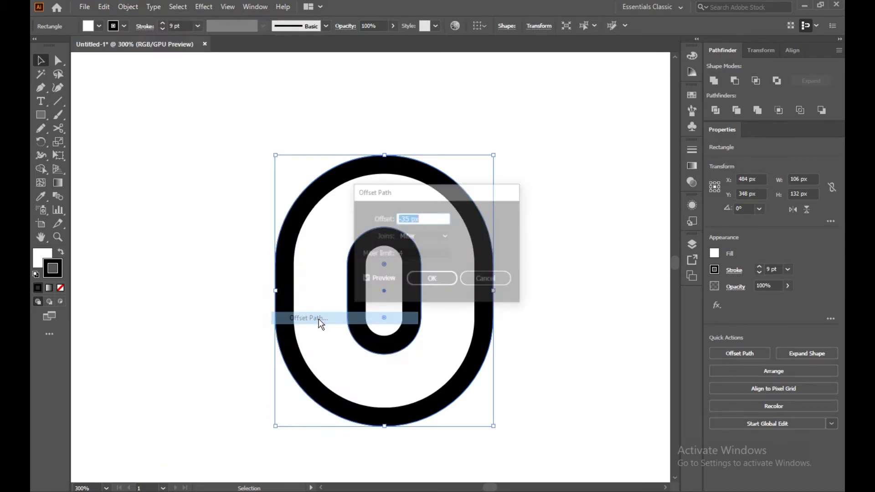
click(406, 214)
key(BackSpace)
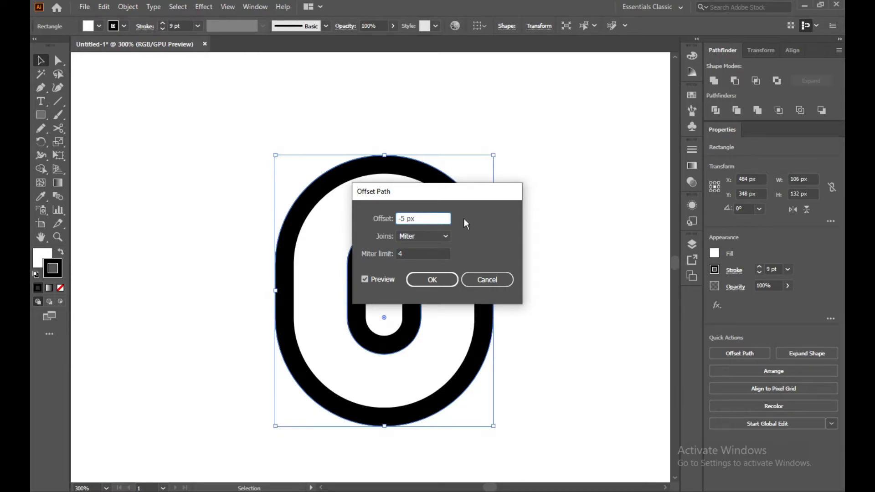
text(1)
key(Return)
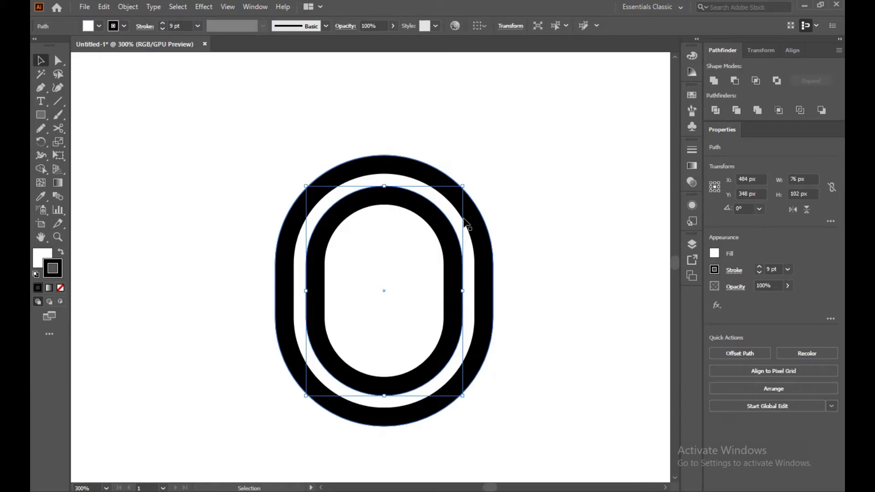
key(Delete)
Offset the outer capsule by -25 px and select both capsule rings.
drag(269, 151, 546, 443)
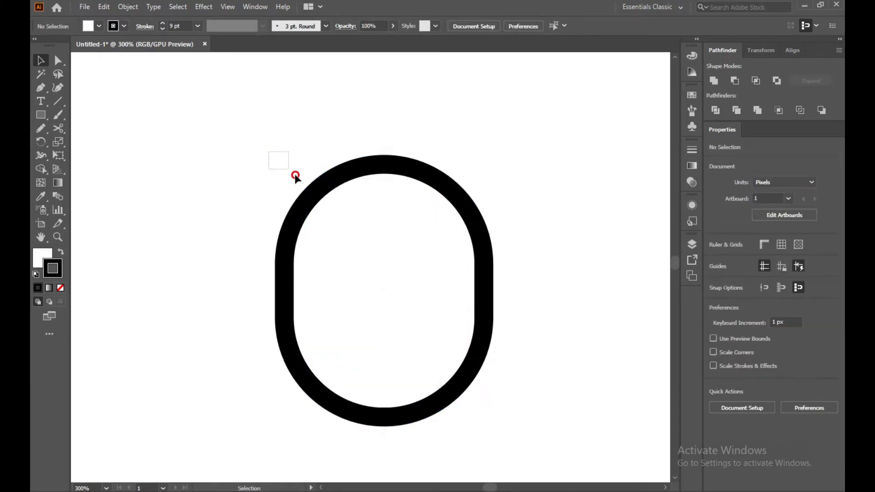
click(127, 7)
mouse_move(158, 276)
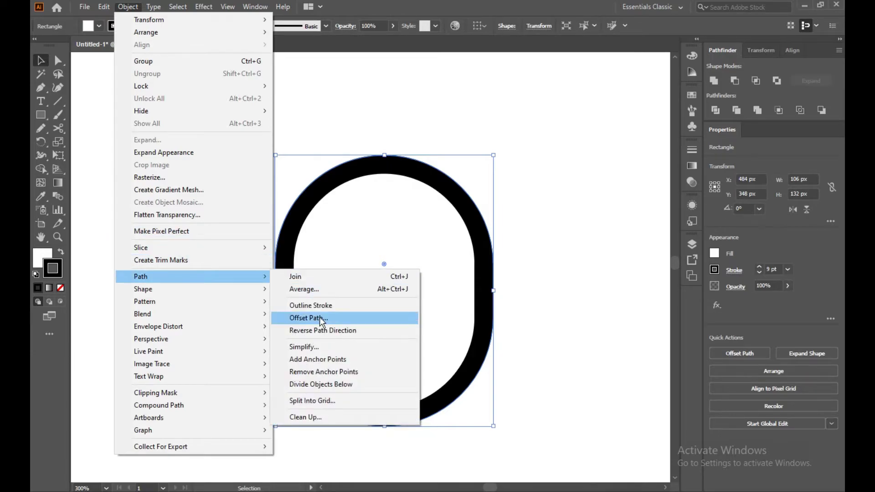
click(323, 318)
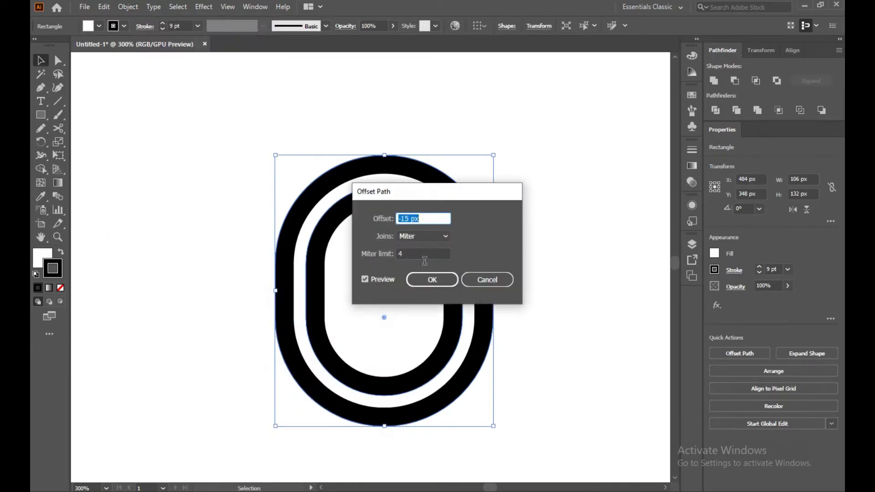
click(404, 218)
key(BackSpace)
text(2)
key(Return)
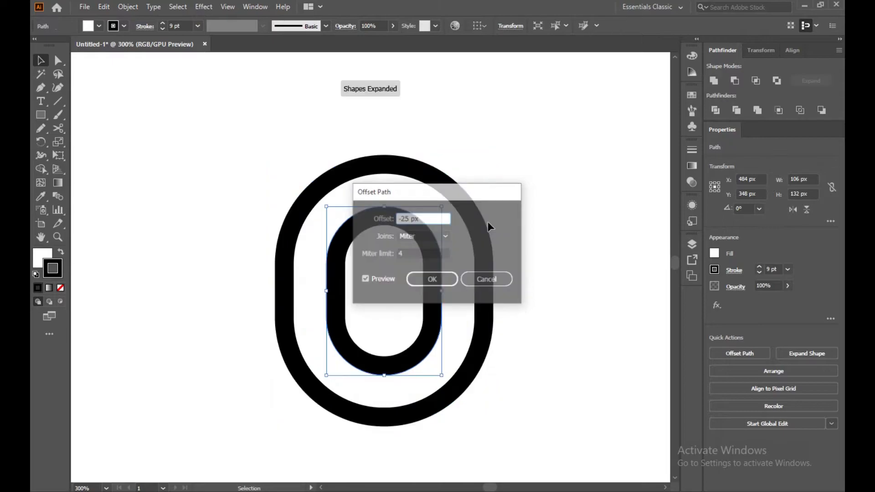
drag(200, 156, 478, 338)
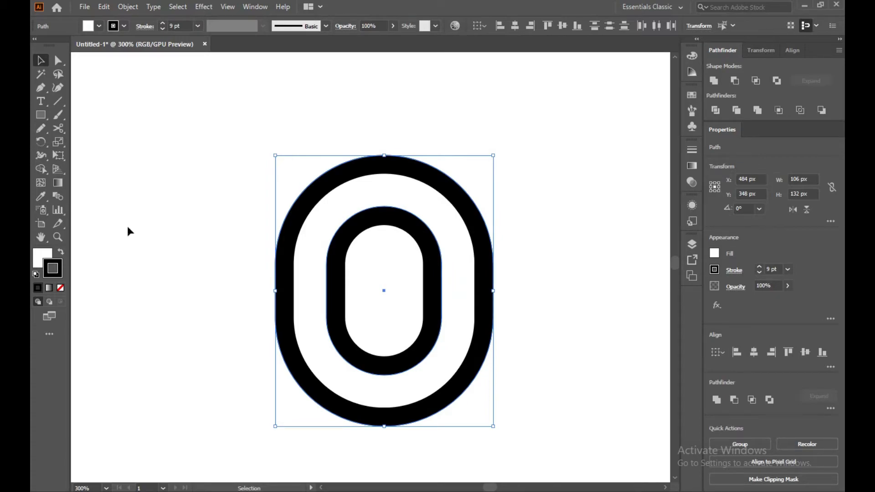
Move the double capsule up and to the left.
click(543, 267)
drag(193, 152, 592, 372)
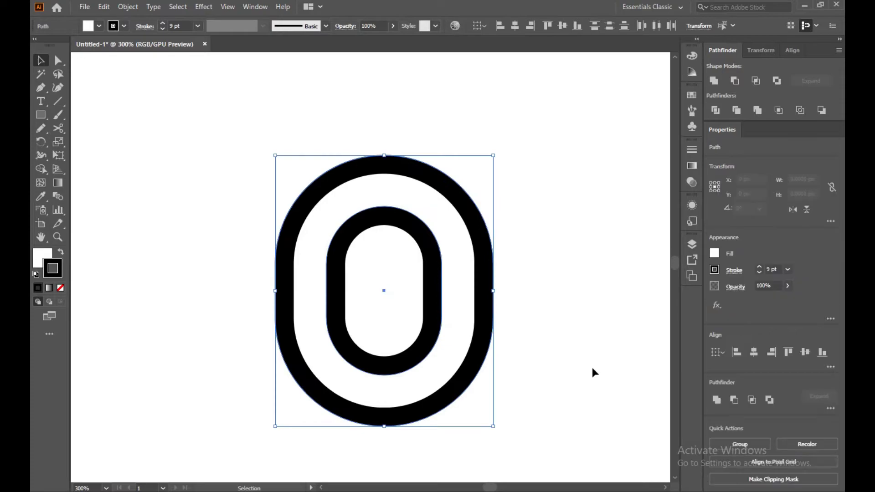
drag(527, 322, 490, 281)
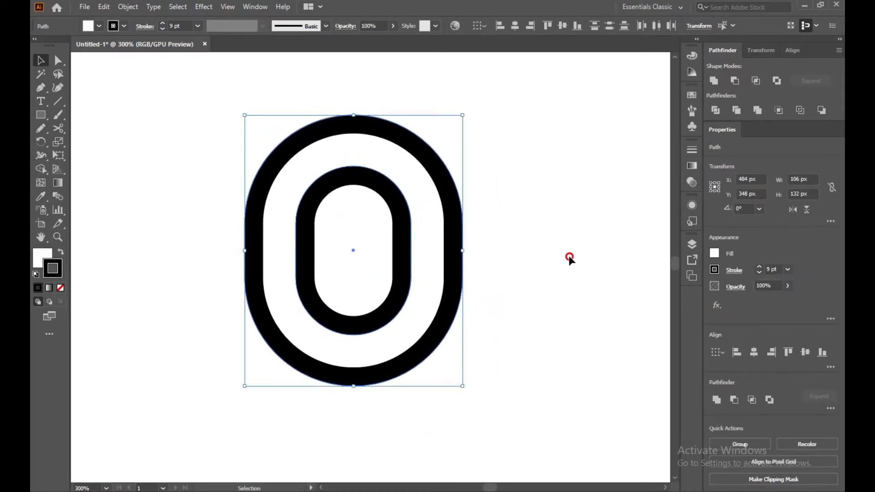
click(569, 255)
drag(217, 156, 531, 330)
Draw a circle over the inner capsule's lower half with the Ellipse tool.
drag(41, 115, 77, 136)
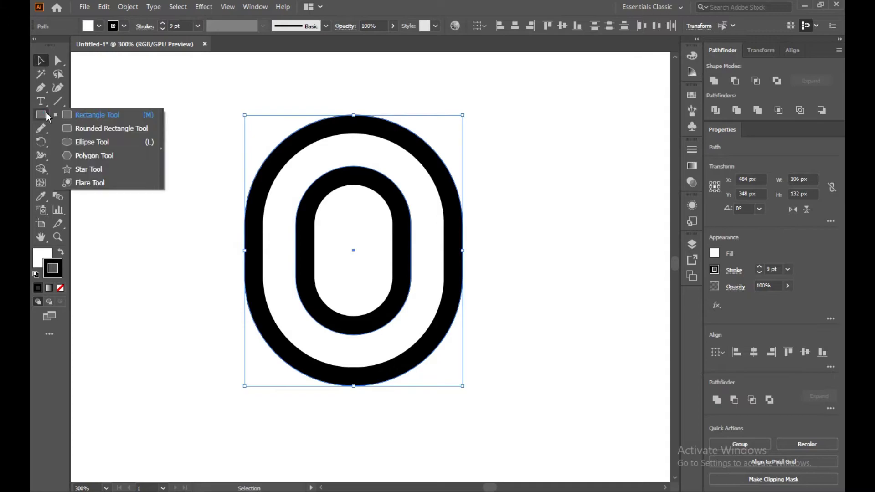
click(80, 142)
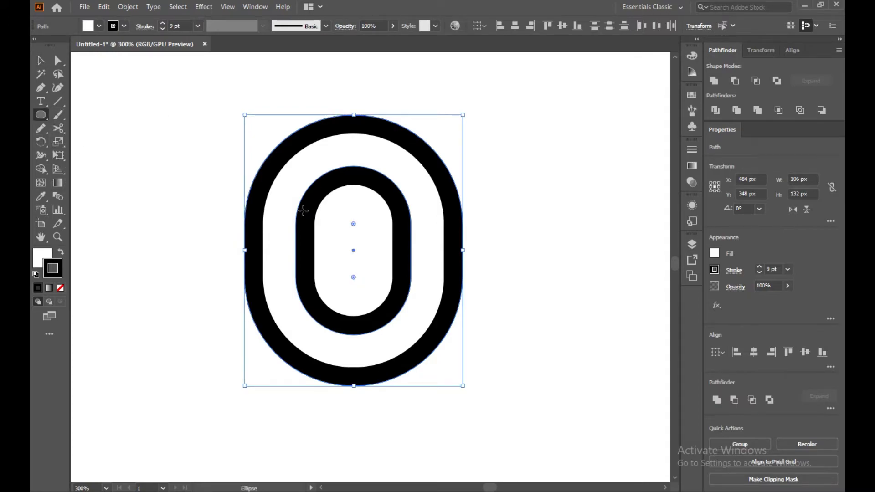
mouse_move(296, 221)
mouse_down()
mouse_move(331, 226)
mouse_move(447, 356)
mouse_up()
Finish the circle at 73 px, move it up 30 px, and set its fill to None.
click(40, 60)
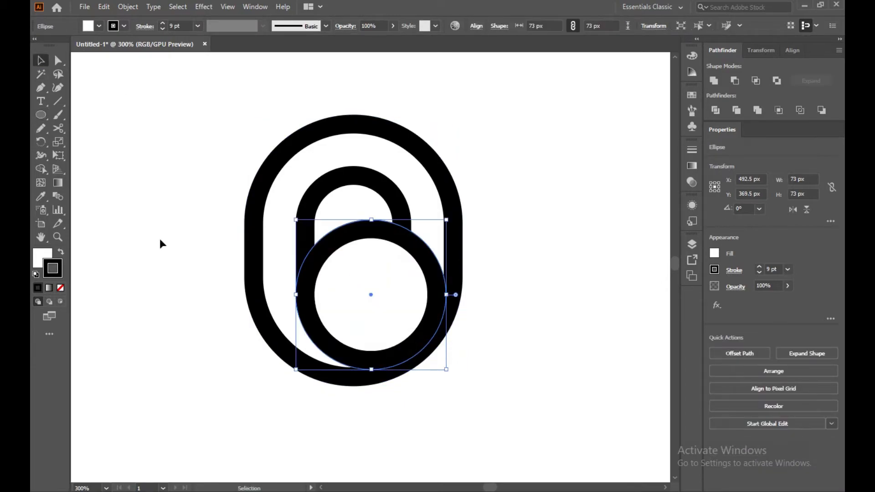
drag(376, 231, 376, 170)
click(41, 256)
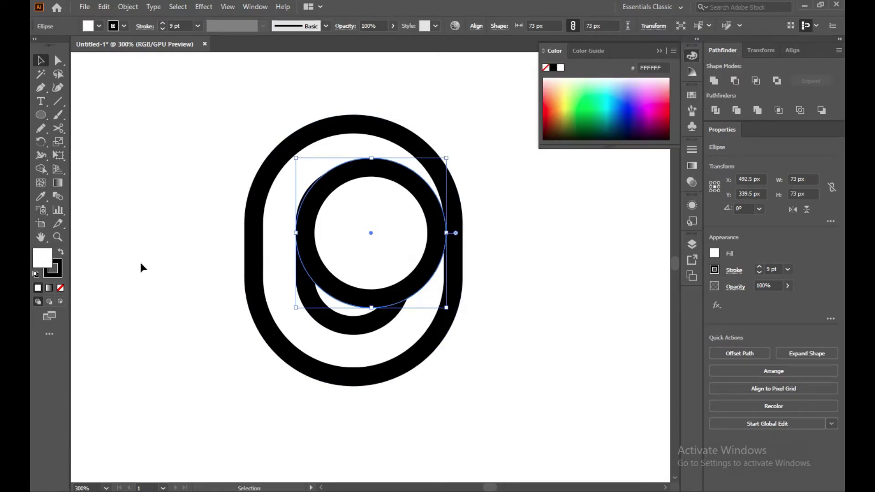
click(60, 287)
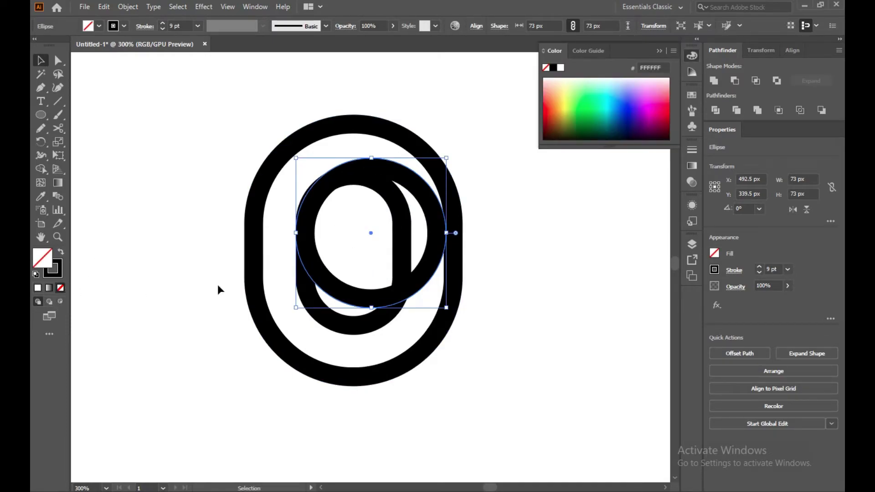
Remove both capsules' white fills, move the circle up-right, and select all paths.
click(315, 318)
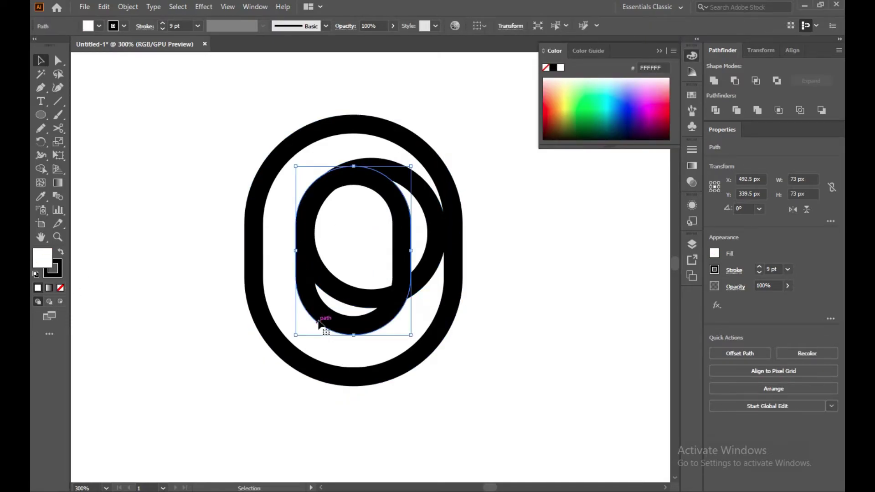
click(61, 288)
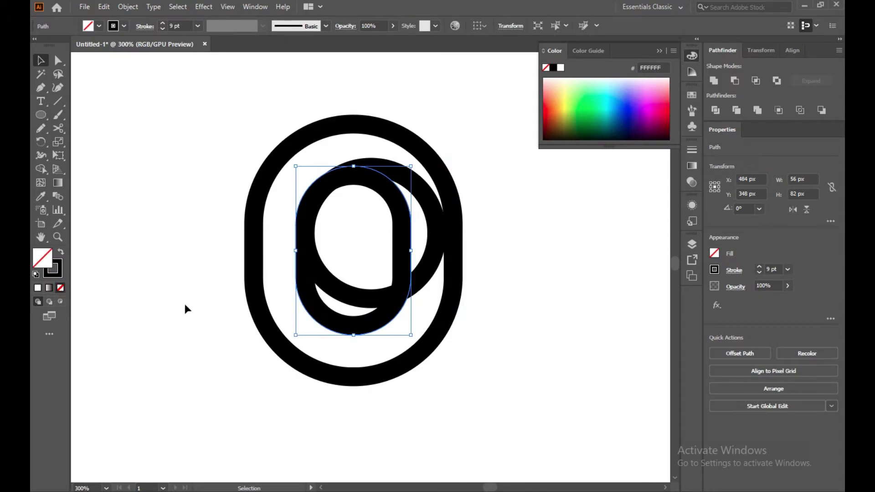
click(263, 311)
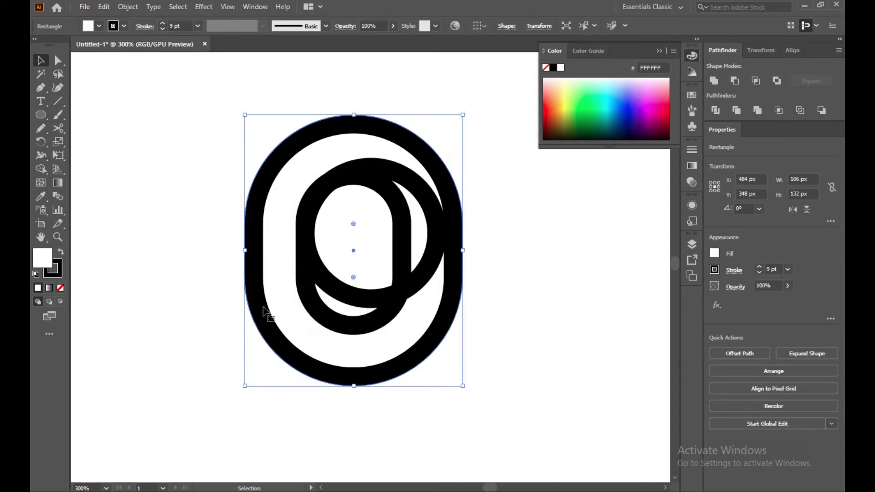
click(62, 287)
click(117, 278)
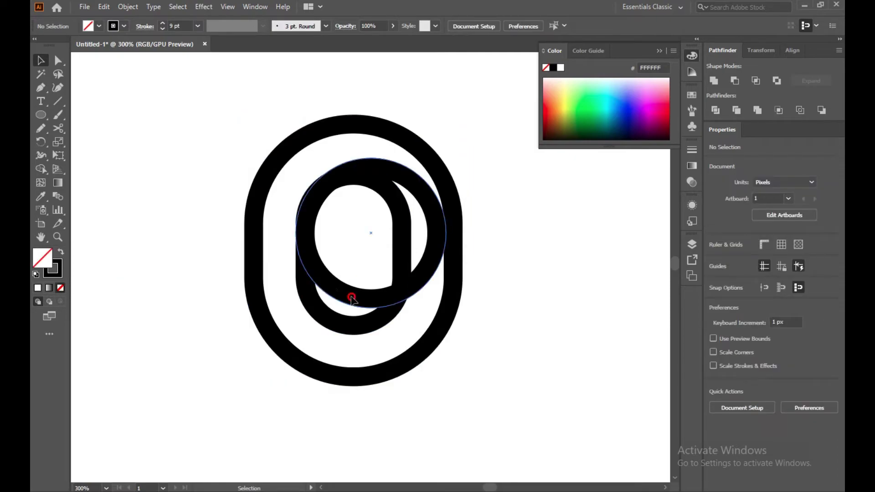
mouse_move(351, 298)
mouse_down()
mouse_move(357, 265)
mouse_move(361, 272)
mouse_up()
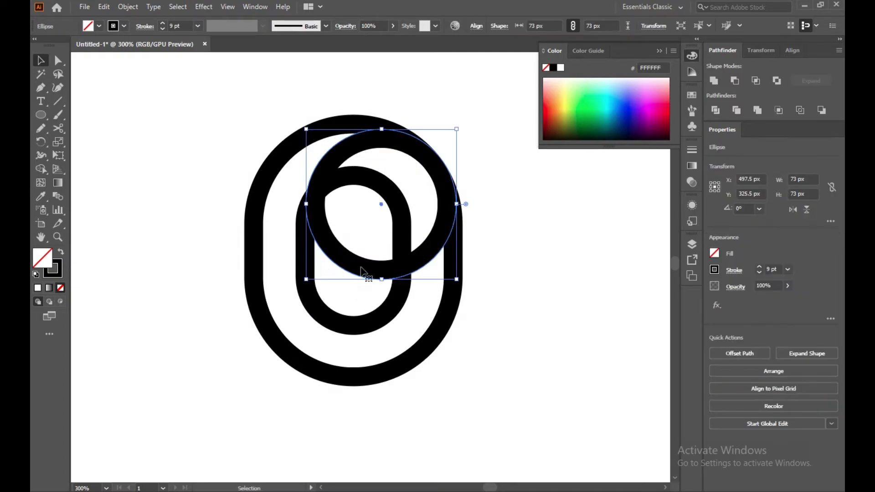
drag(203, 129, 602, 433)
Switch to Outline view and zoom in on the near-touching arcs, undoing a trial nudge.
key(a)
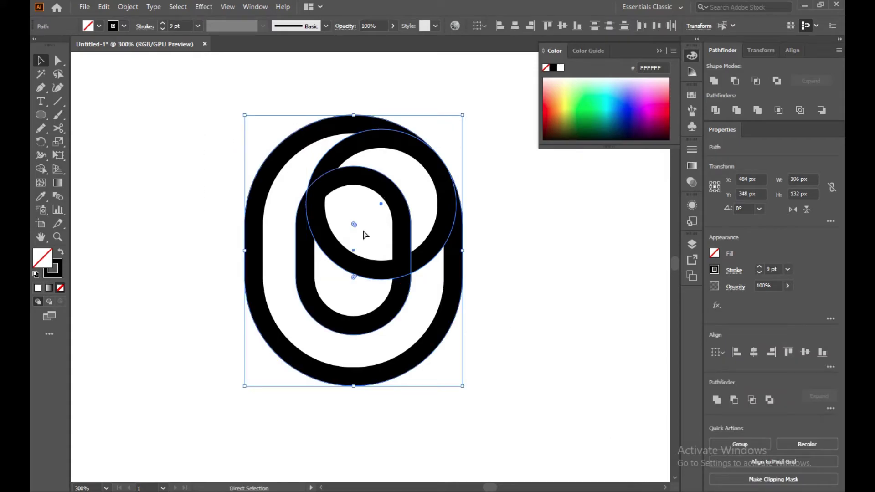
key(ctrl+y)
key(v)
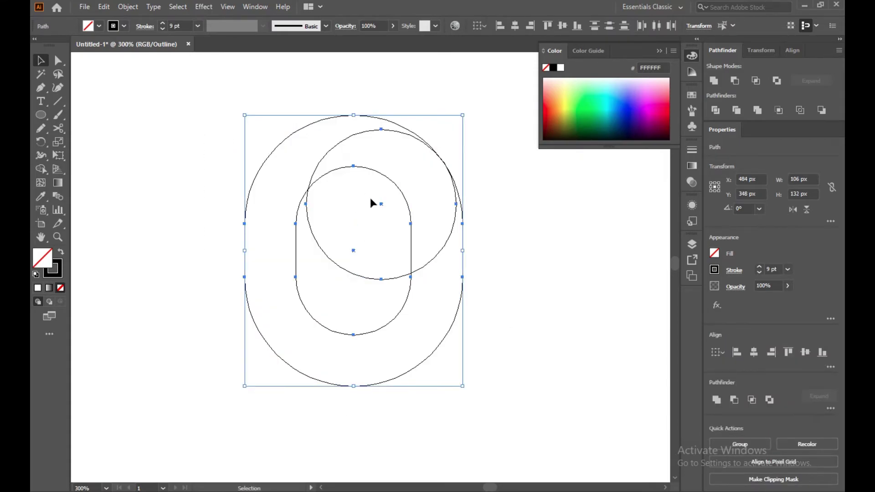
scroll(371, 199, up, 1)
scroll(382, 223, up, 3)
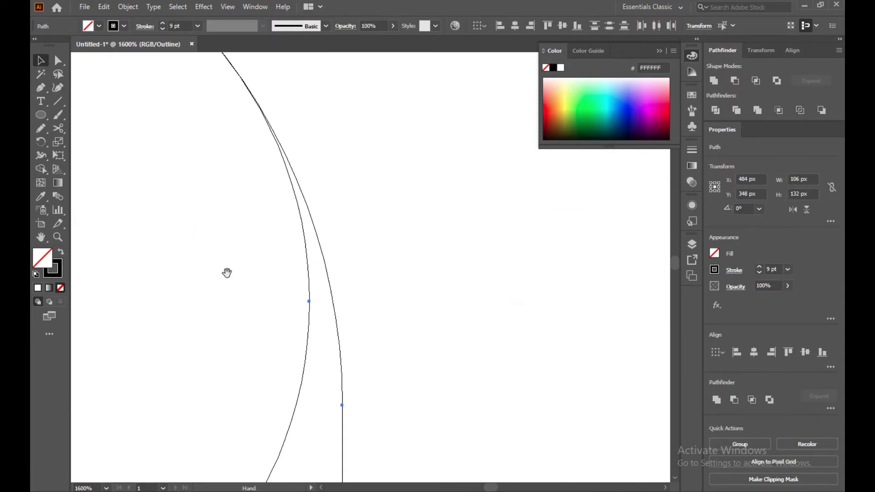
mouse_move(227, 271)
mouse_down()
mouse_move(229, 366)
mouse_move(258, 384)
mouse_up()
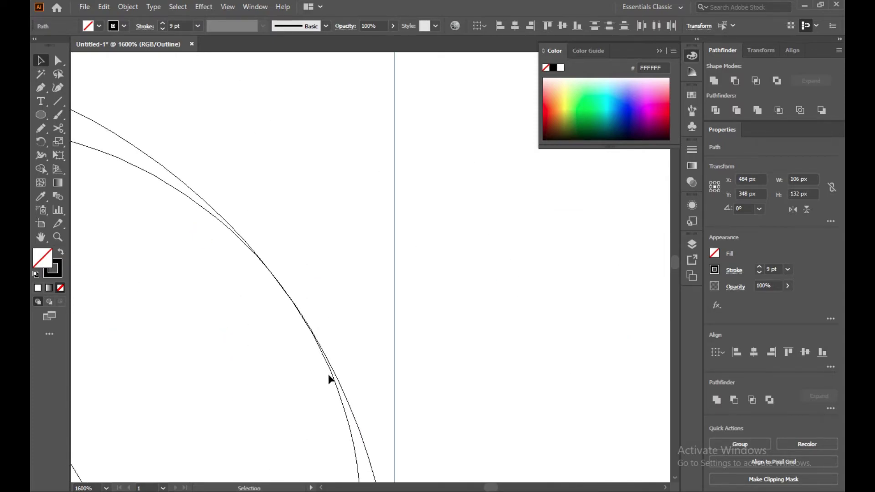
drag(331, 373, 320, 371)
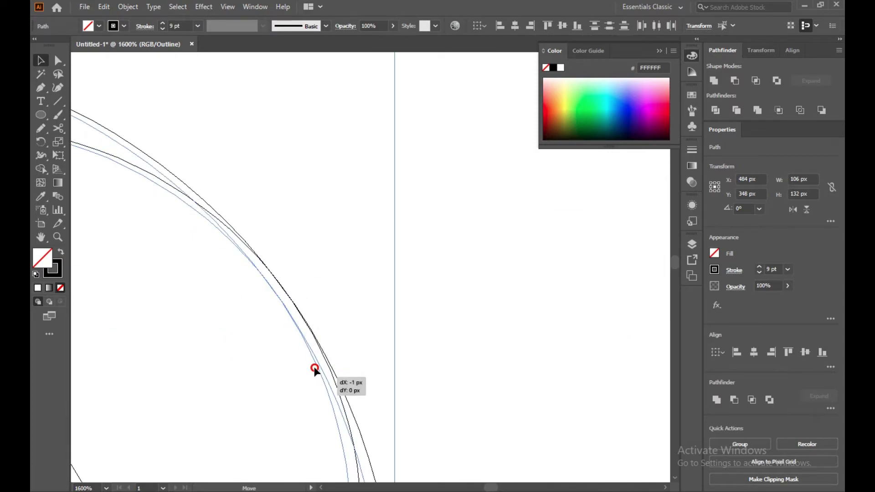
key(ctrl+z)
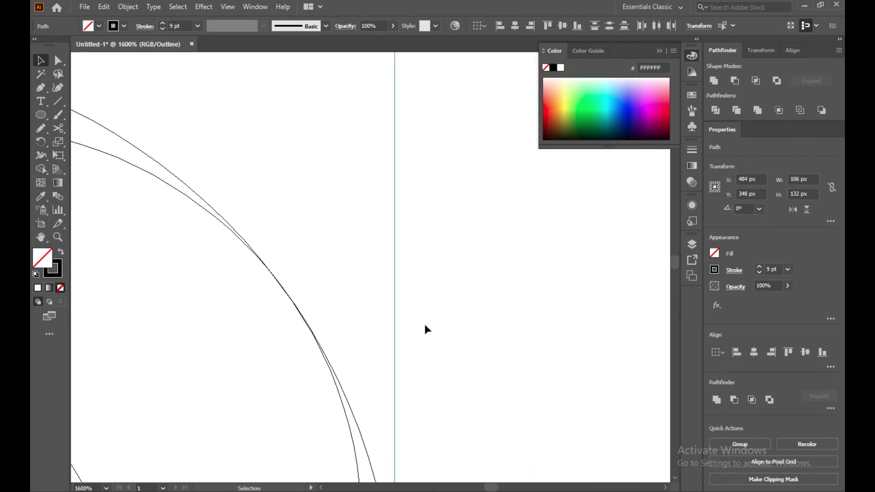
scroll(423, 322, down, 4)
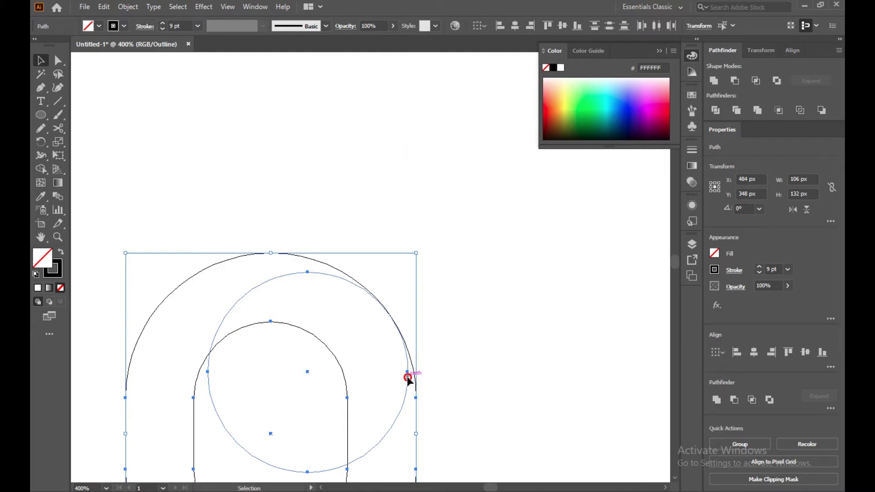
Move the circle up-left so its curve presses against the outer capsule's curve.
drag(408, 380, 392, 363)
click(501, 359)
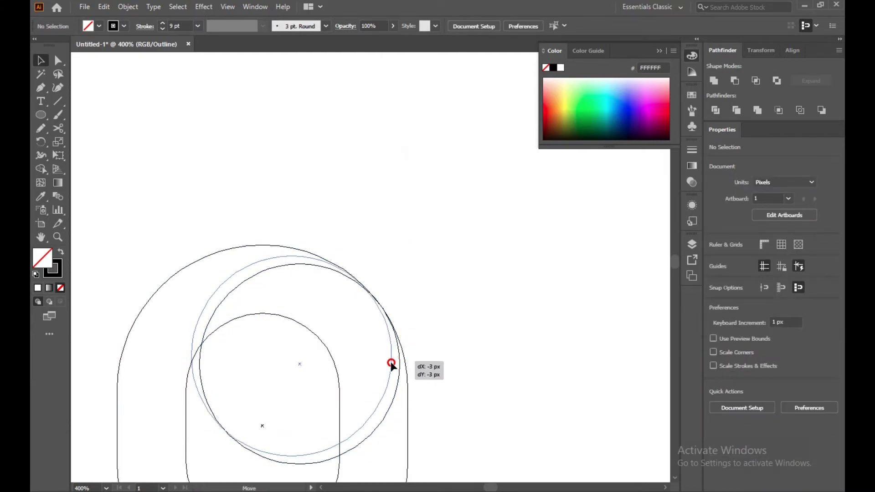
drag(391, 365, 394, 368)
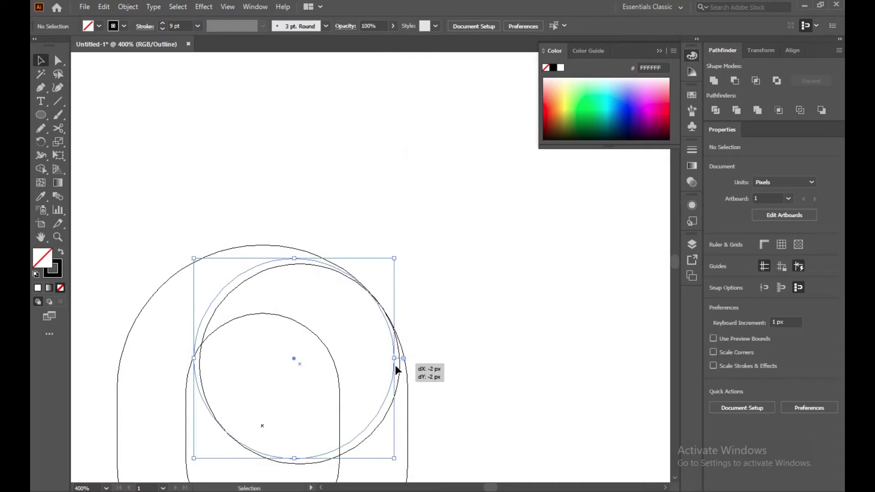
click(498, 360)
scroll(398, 352, up, 5)
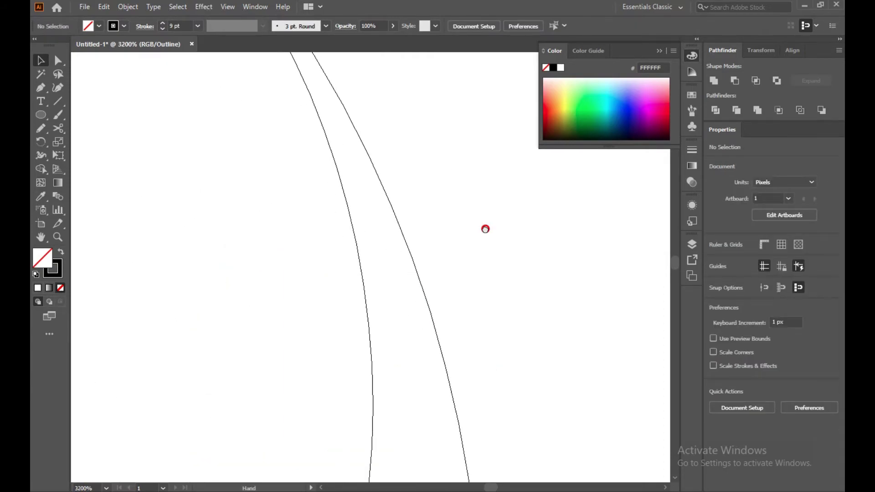
drag(484, 230, 600, 423)
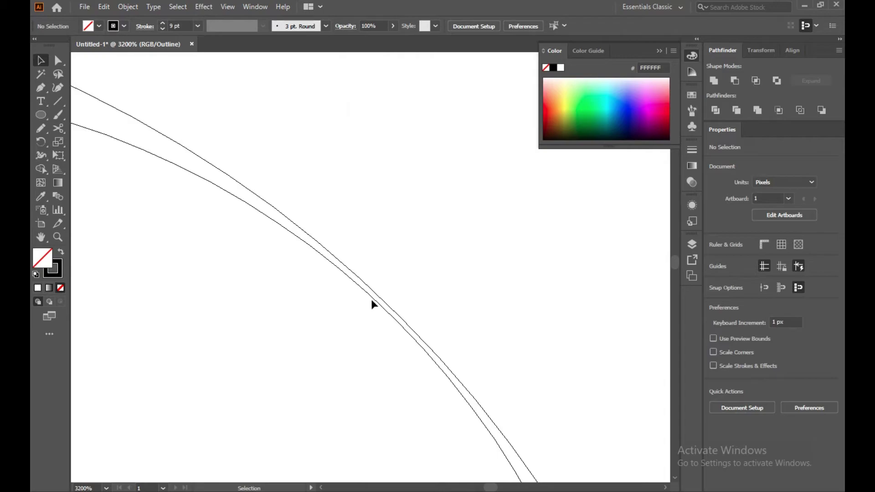
mouse_move(371, 299)
mouse_down()
mouse_move(379, 295)
mouse_move(399, 320)
mouse_up()
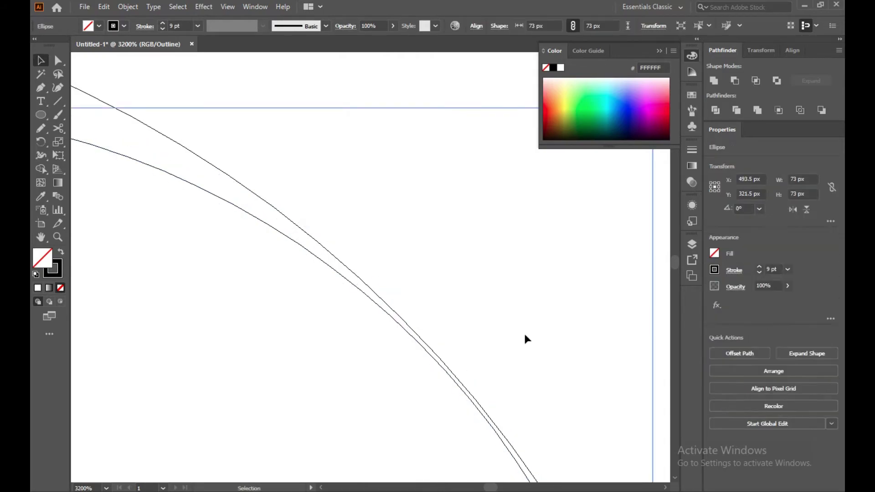
Nudge the circle a final 4 px up and left, deselect, and zoom out.
scroll(553, 337, down, 4)
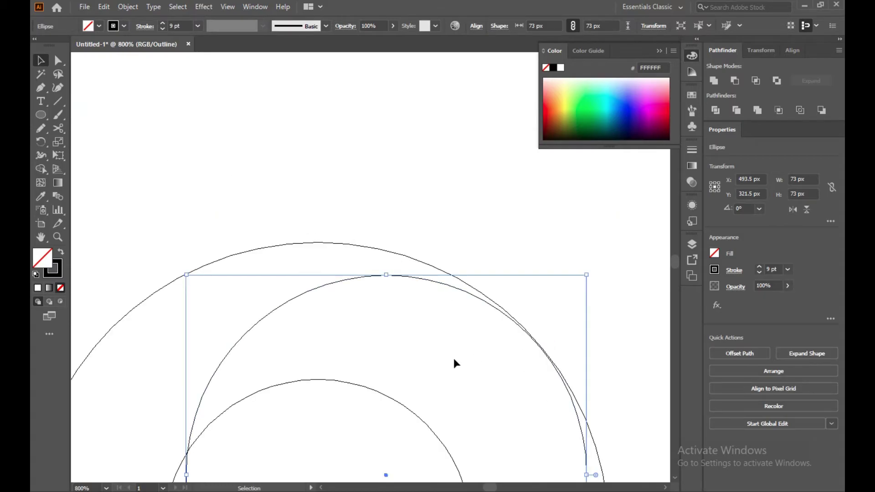
drag(452, 358, 318, 222)
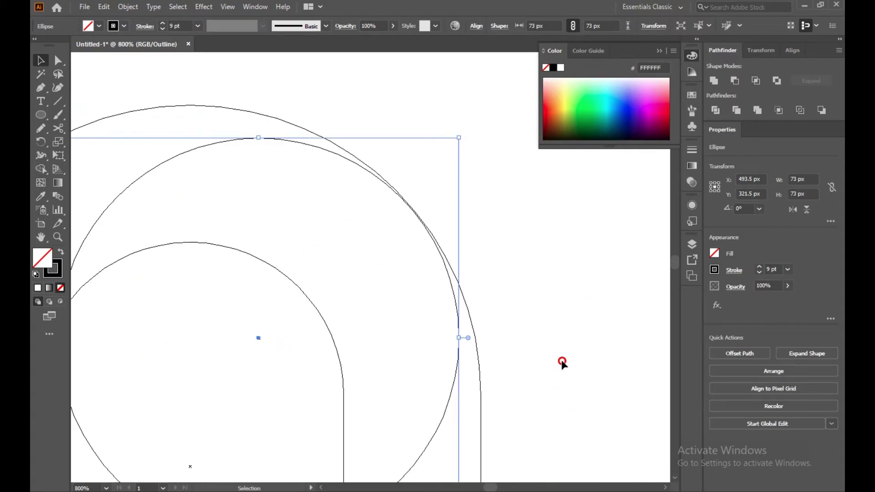
click(561, 363)
mouse_move(455, 381)
mouse_down()
mouse_move(431, 360)
mouse_move(437, 367)
mouse_up()
click(562, 330)
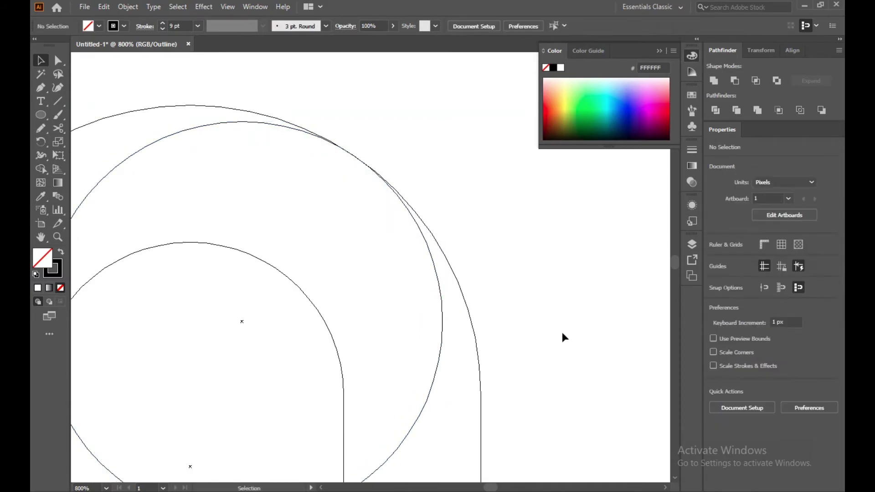
scroll(562, 330, down, 2)
scroll(562, 332, down, 2)
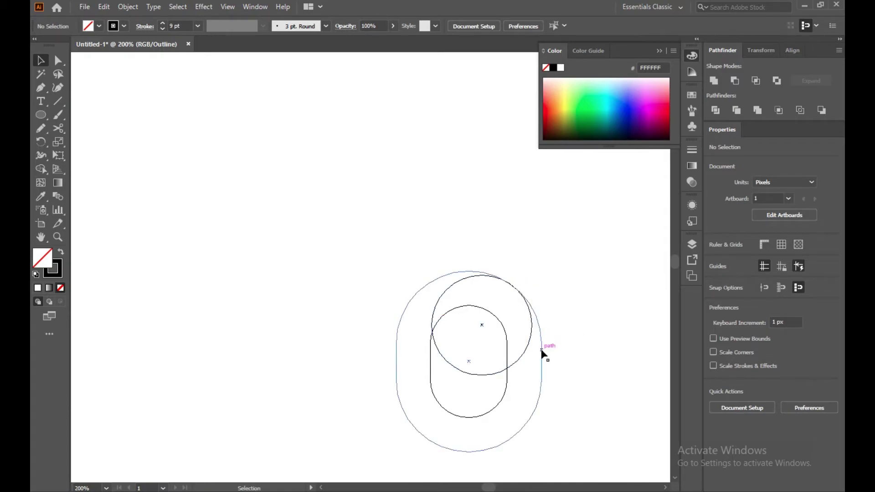
Alt-drag a copy of the upper circle down-left and nudge it 2 px to align edges.
click(458, 368)
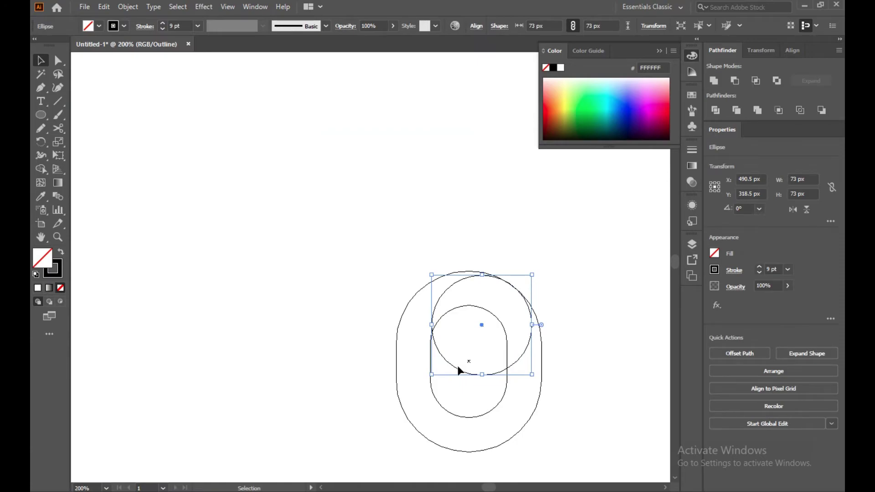
mouse_move(458, 368)
mouse_down()
mouse_move(422, 434)
mouse_move(429, 441)
mouse_up()
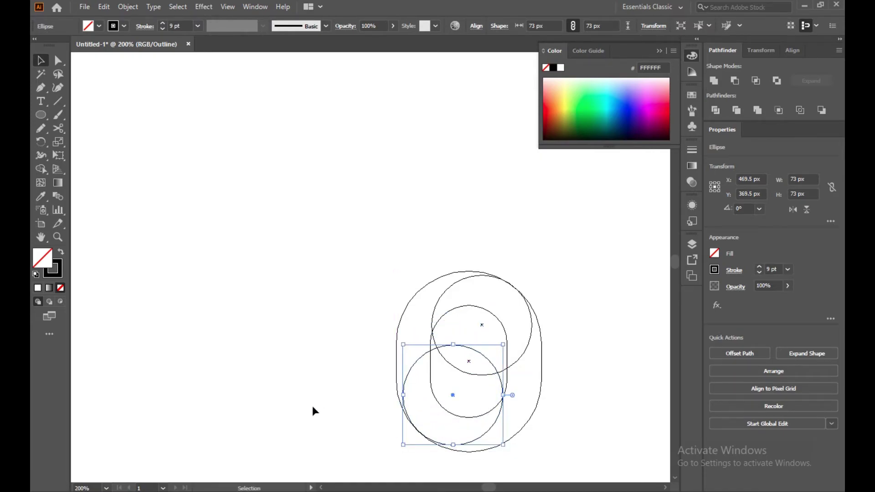
alt+scroll(312, 406, up, 5)
mouse_move(317, 405)
mouse_down()
mouse_move(260, 245)
mouse_move(73, 246)
mouse_up()
drag(377, 341, 74, 256)
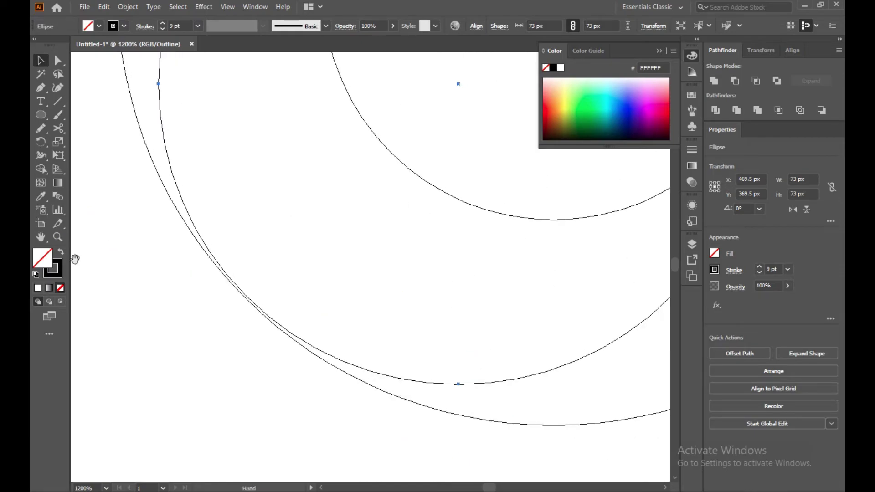
drag(314, 350, 329, 363)
Deselect, zoom out, and switch to Preview to see the thick black strokes.
click(111, 323)
alt+scroll(107, 313, down, 2)
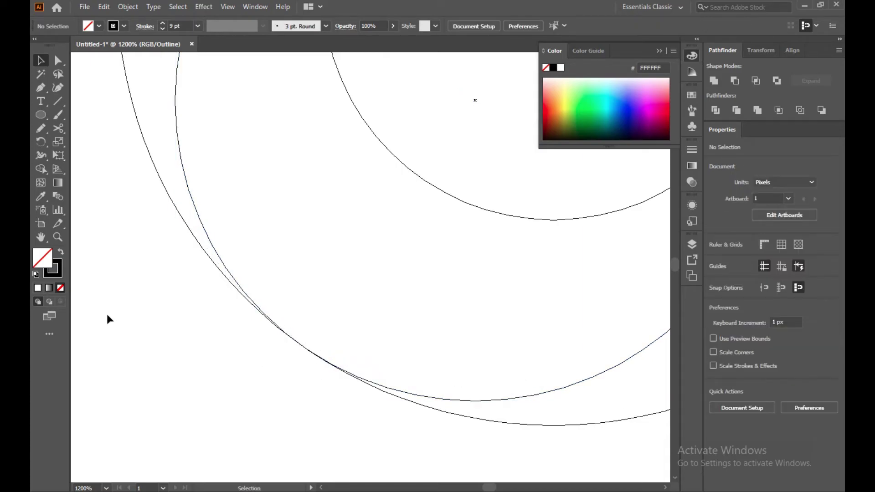
alt+scroll(107, 314, down, 2)
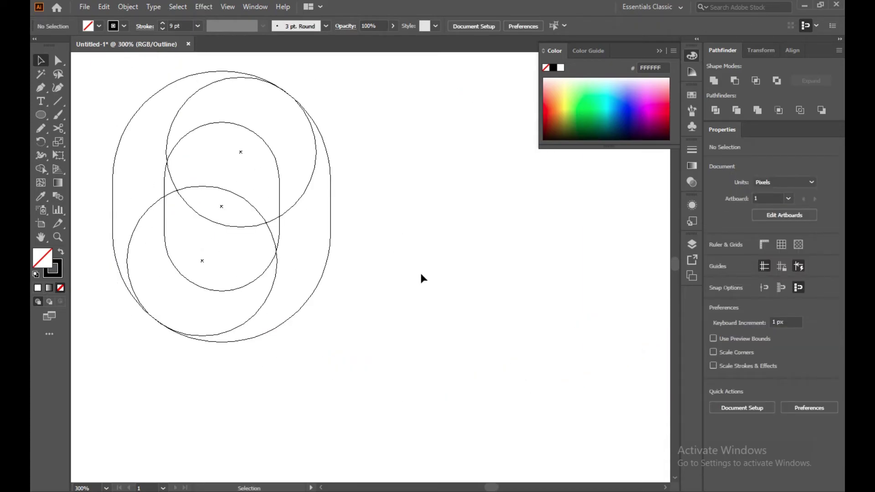
key(ctrl+y)
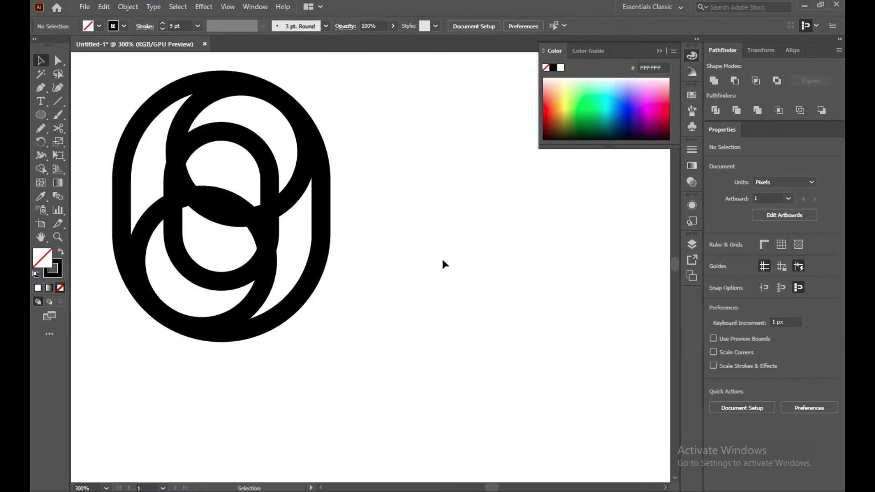
Select all rings, close the Object menu unchanged, and return to Outline view.
drag(119, 92, 271, 154)
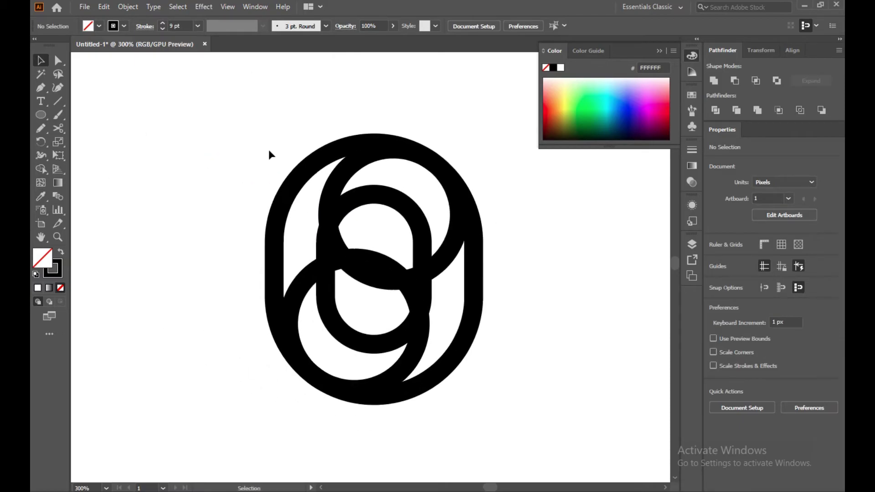
drag(240, 122, 433, 402)
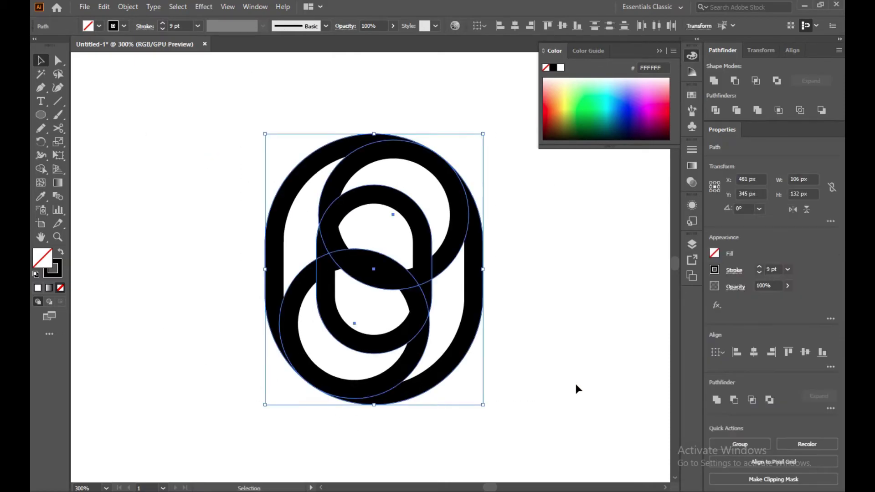
click(128, 6)
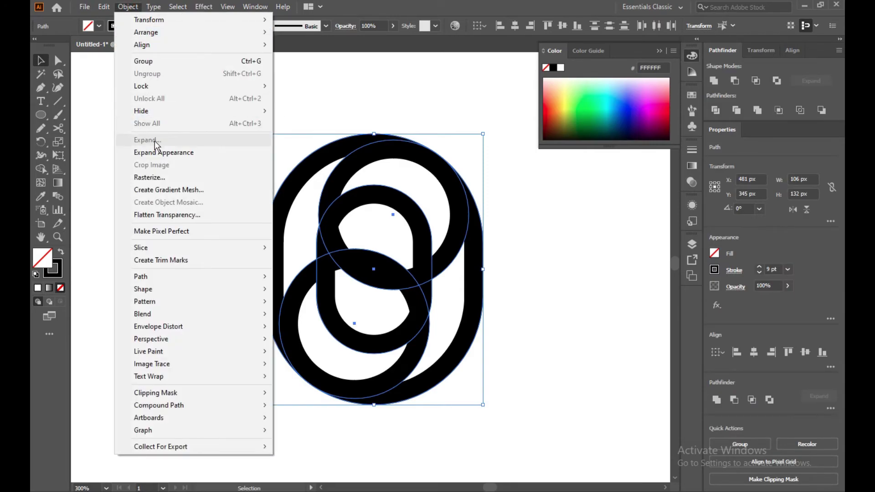
click(391, 81)
click(403, 123)
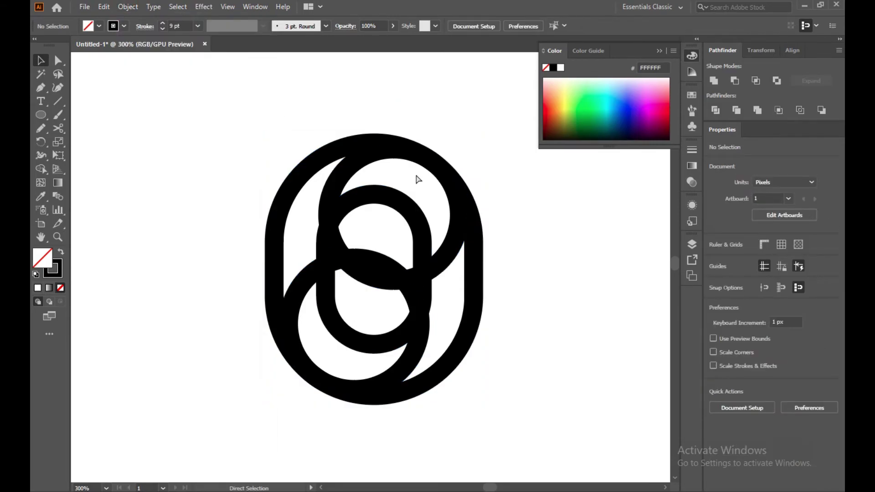
key(ctrl+y)
Zoom in and reposition the inner circle slightly in Outline mode.
scroll(542, 246, up, 2)
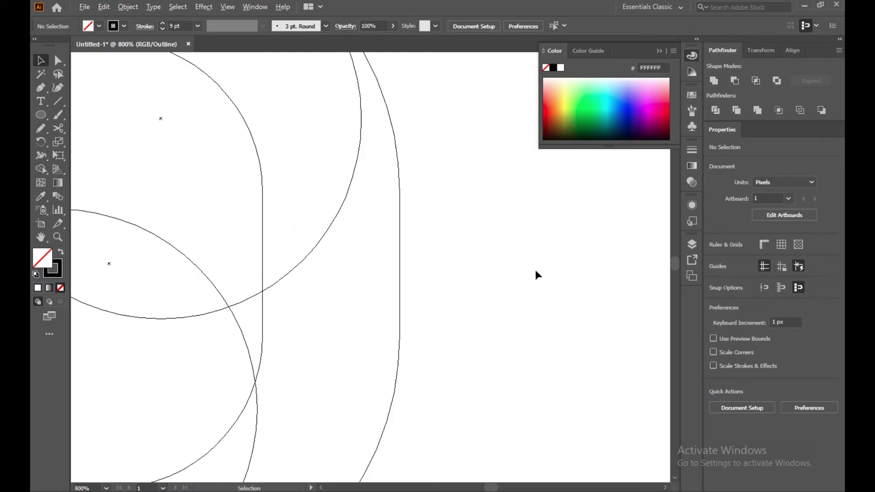
scroll(485, 185, up, 1)
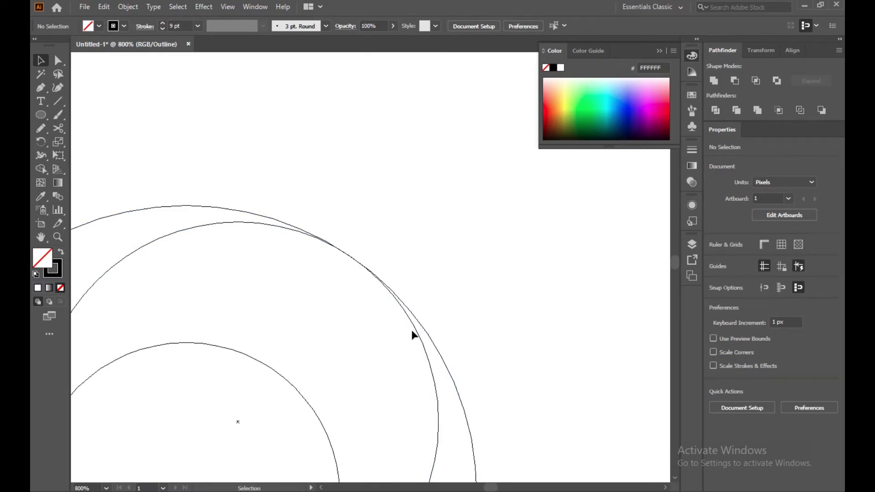
drag(411, 328, 476, 252)
click(553, 305)
scroll(287, 282, down, 2)
scroll(286, 280, down, 2)
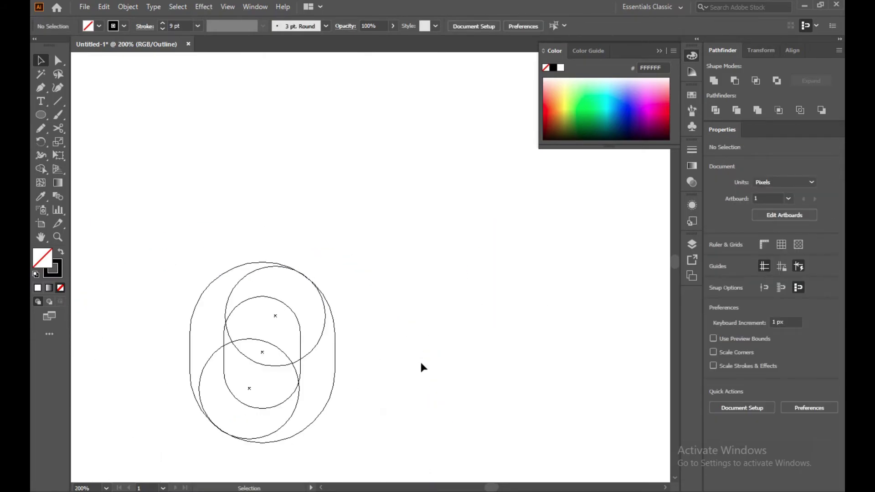
drag(409, 369, 500, 253)
Select the overlapping circles, close the Object menu, and switch back to Preview.
drag(159, 259, 356, 436)
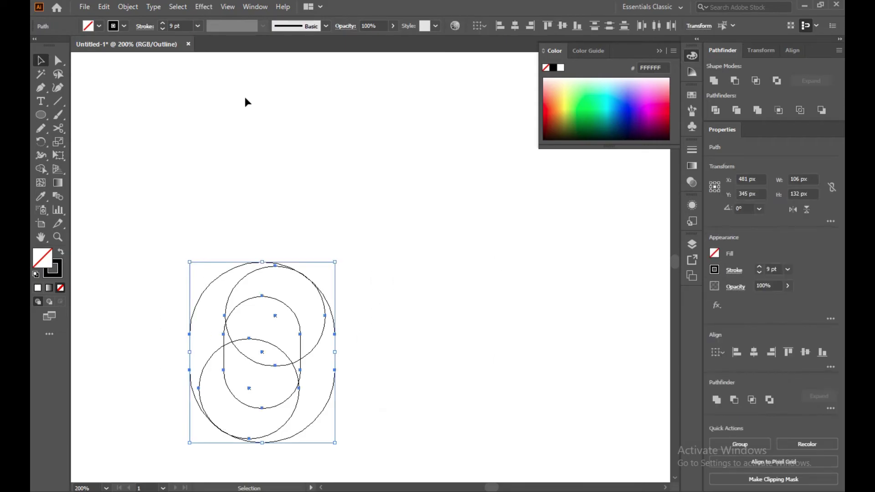
click(139, 7)
click(357, 146)
key(a)
key(ctrl+y)
key(v)
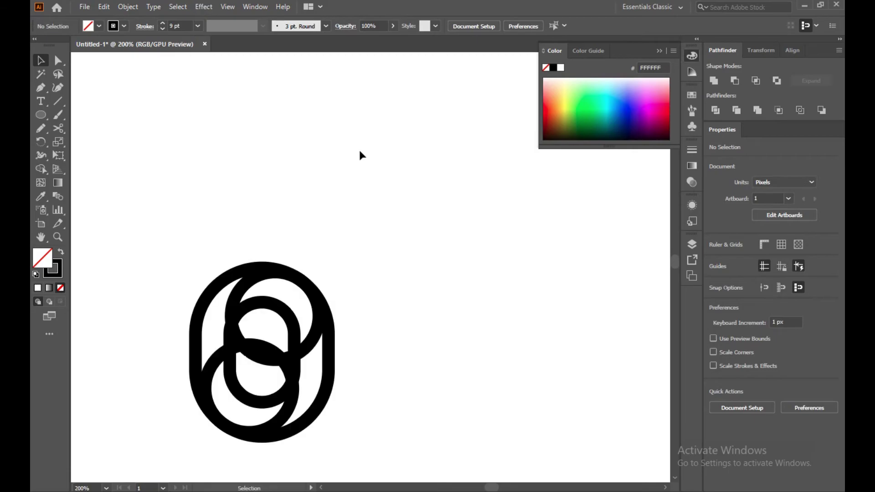
Select all rings and apply Object > Expand Appearance to make them black filled shapes.
drag(148, 273, 250, 189)
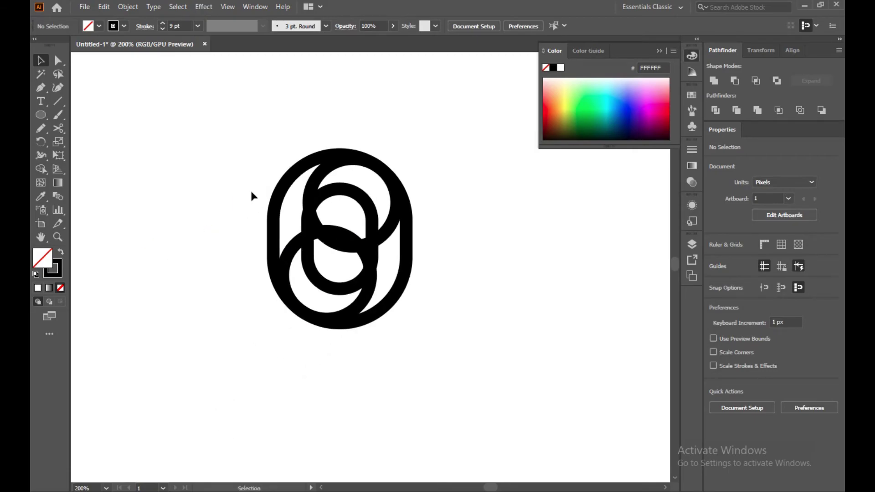
drag(234, 150, 433, 332)
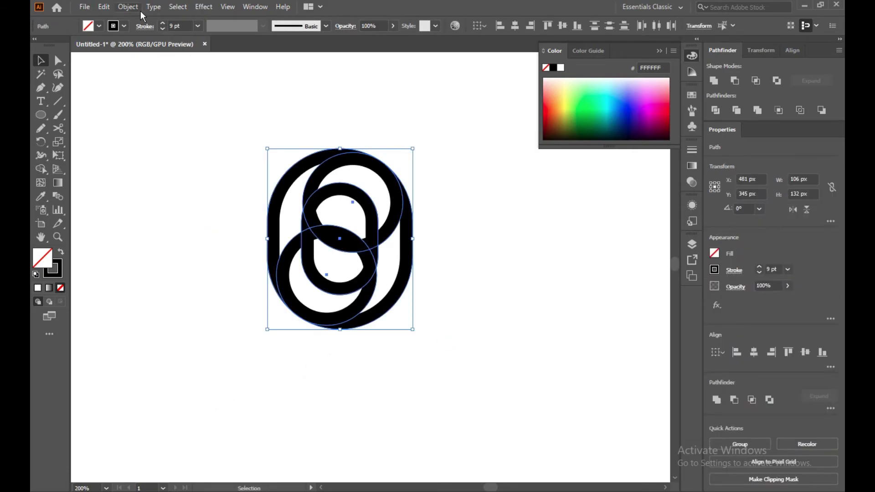
click(128, 7)
mouse_move(128, 7)
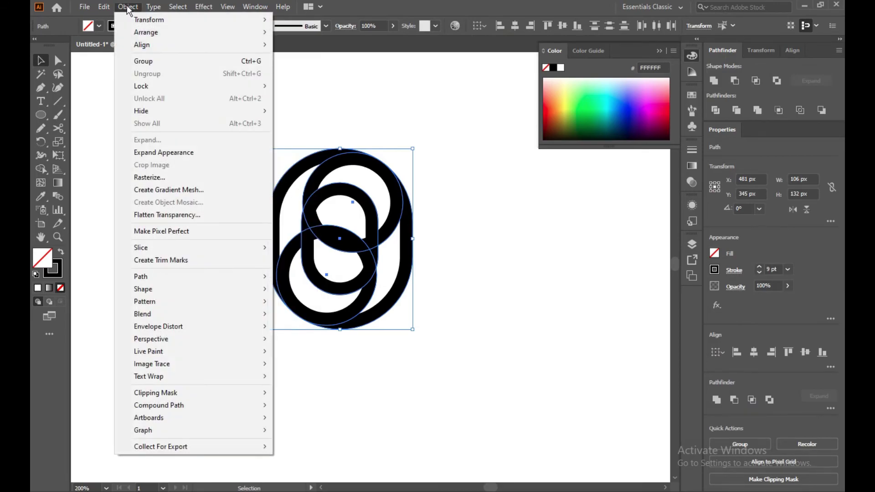
click(152, 153)
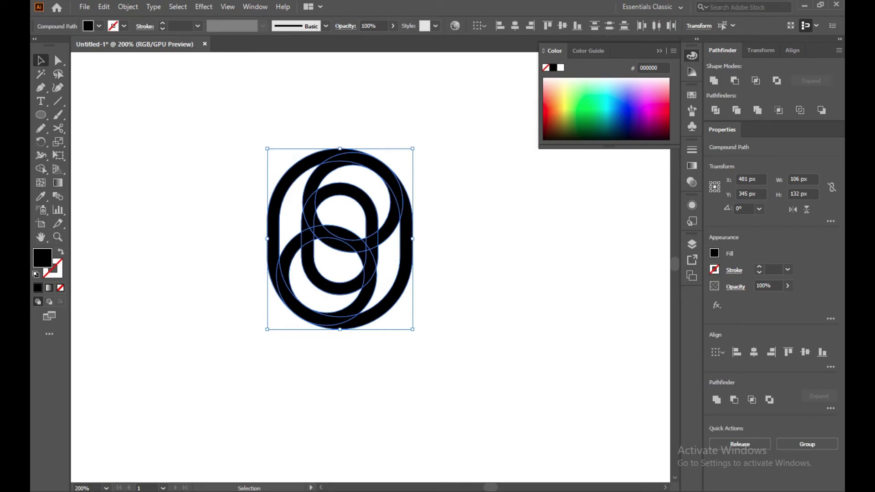
Pick the Shape Builder tool, swap fill and stroke colours, and make stroke active.
click(41, 172)
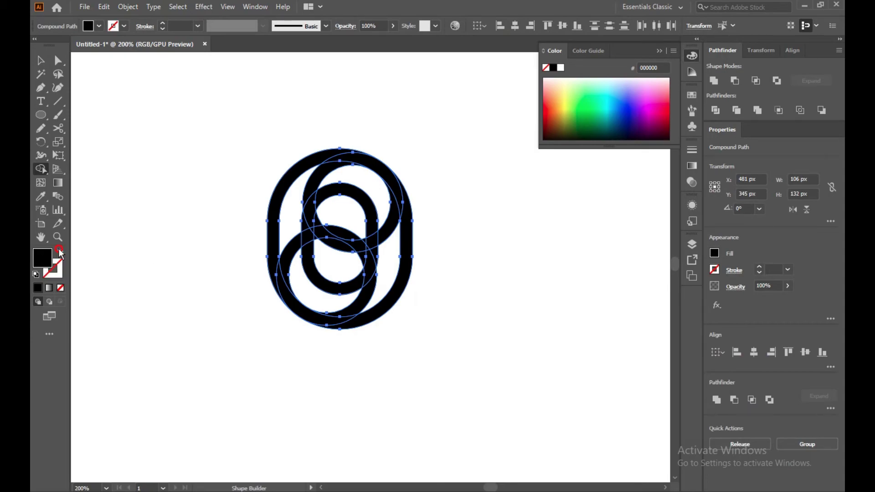
click(62, 253)
click(61, 276)
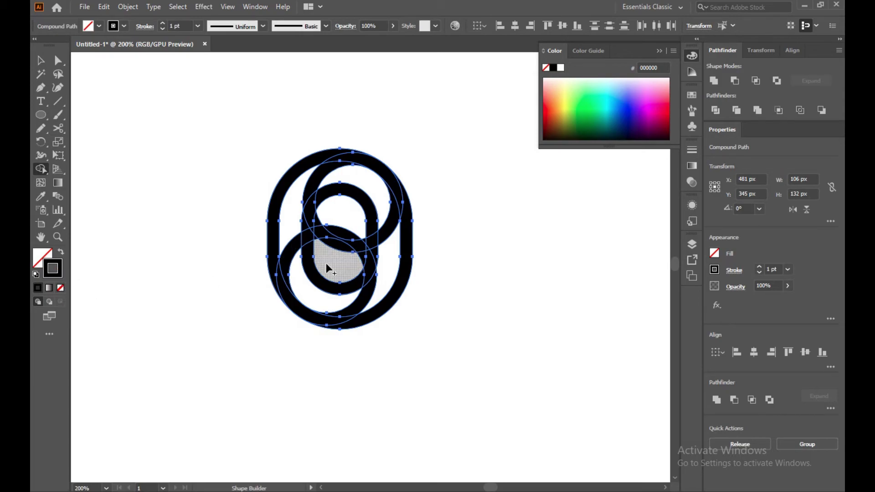
Merge the central inner regions and the upper and lower-left crescents into the bands.
drag(328, 268, 339, 222)
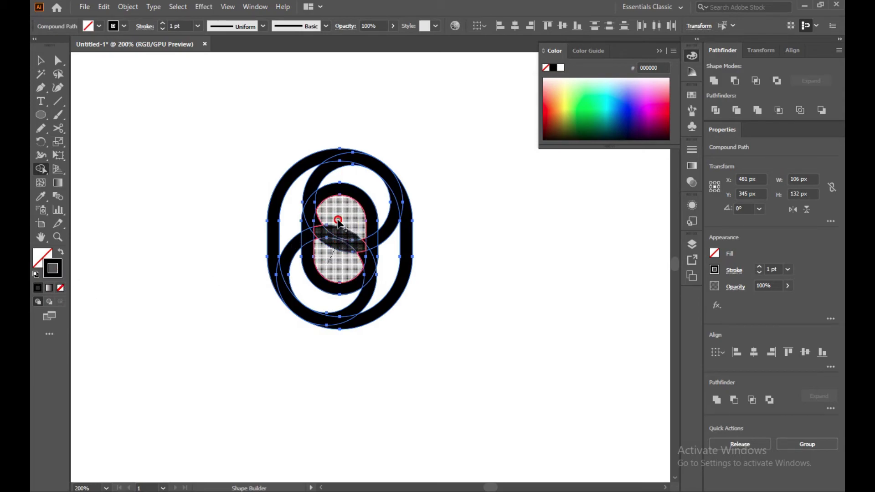
drag(338, 221, 367, 256)
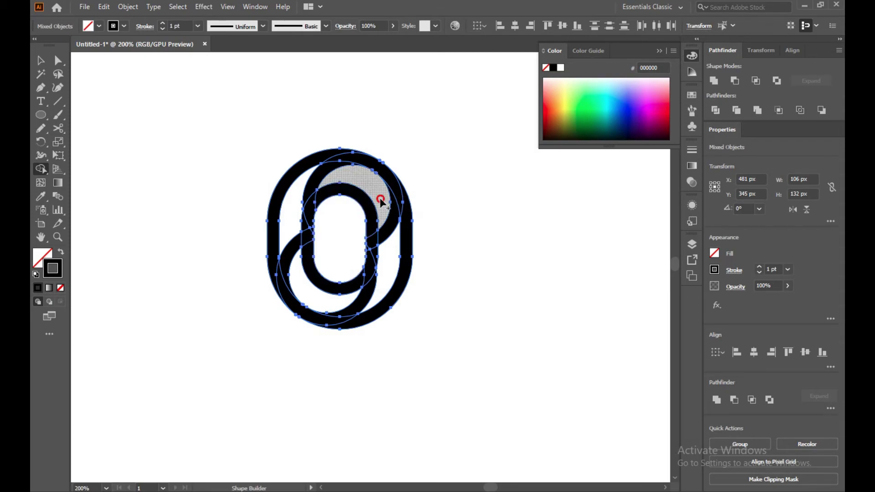
drag(381, 202, 390, 248)
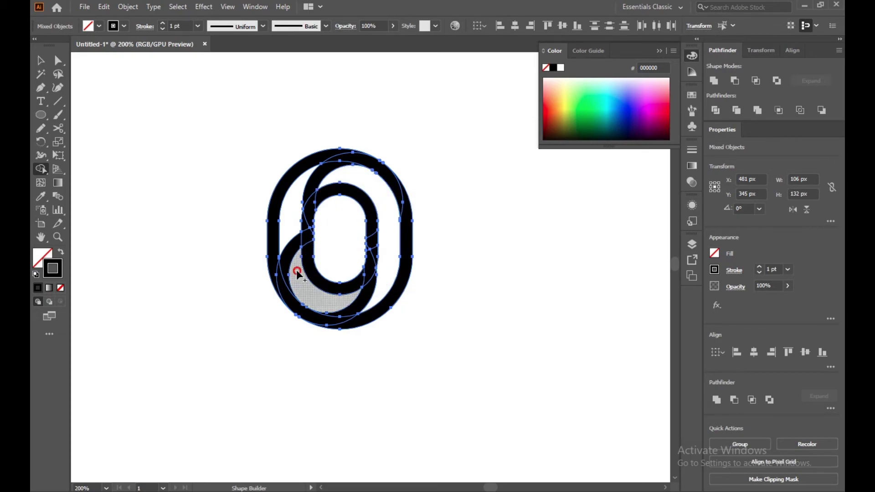
drag(297, 272, 287, 245)
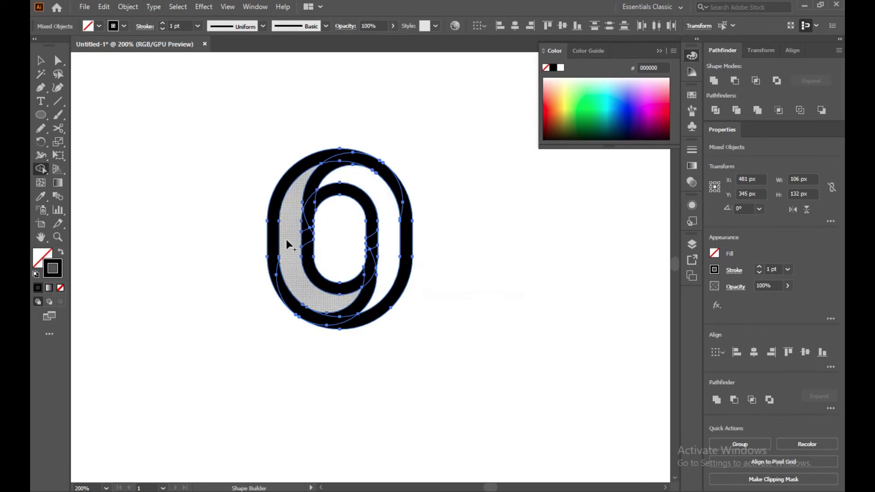
Select all the merged pieces and unite them into one shape.
click(40, 58)
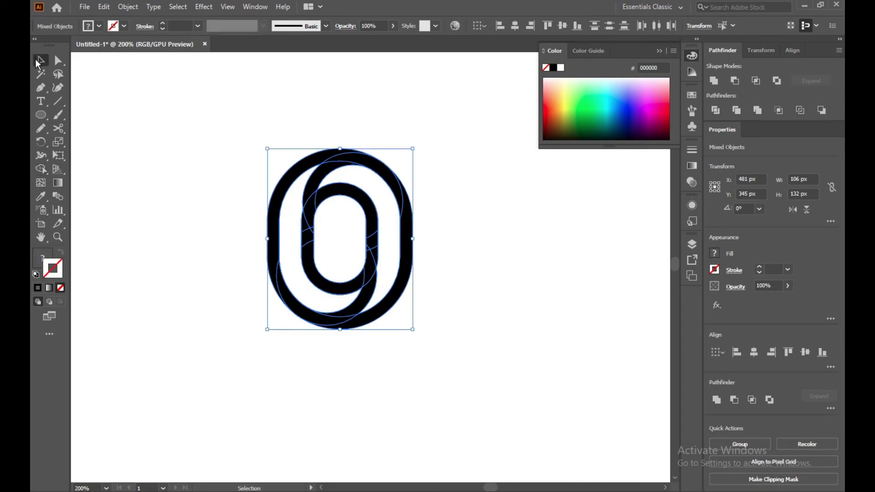
click(144, 105)
drag(207, 121, 394, 295)
click(713, 81)
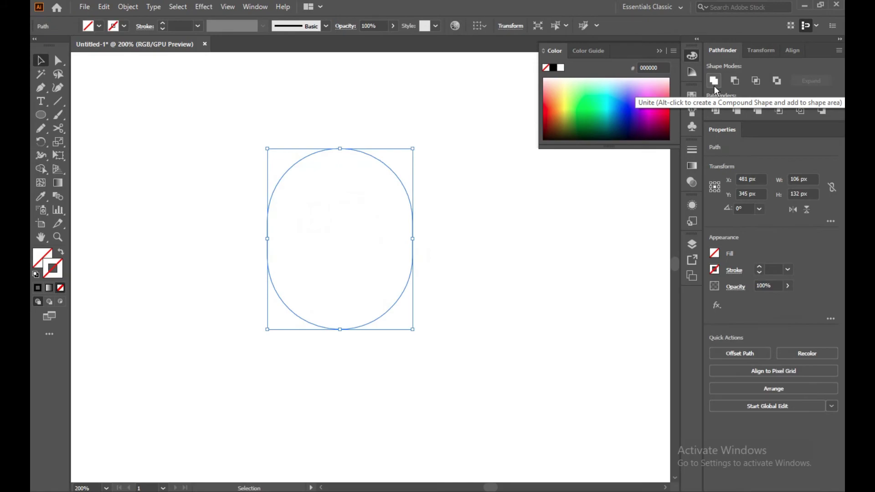
click(521, 237)
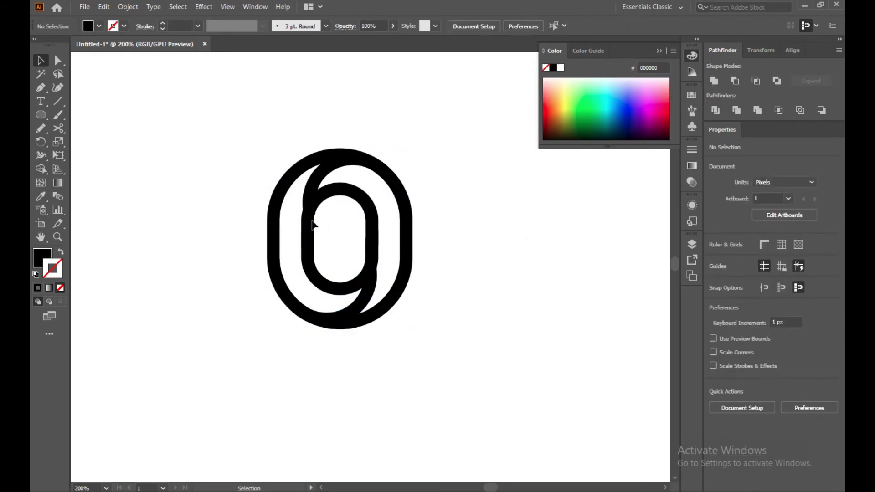
With Shape Builder, merge the top crescents, outer ring, inner ring and lower-left crescent into combined pieces.
drag(220, 132, 447, 285)
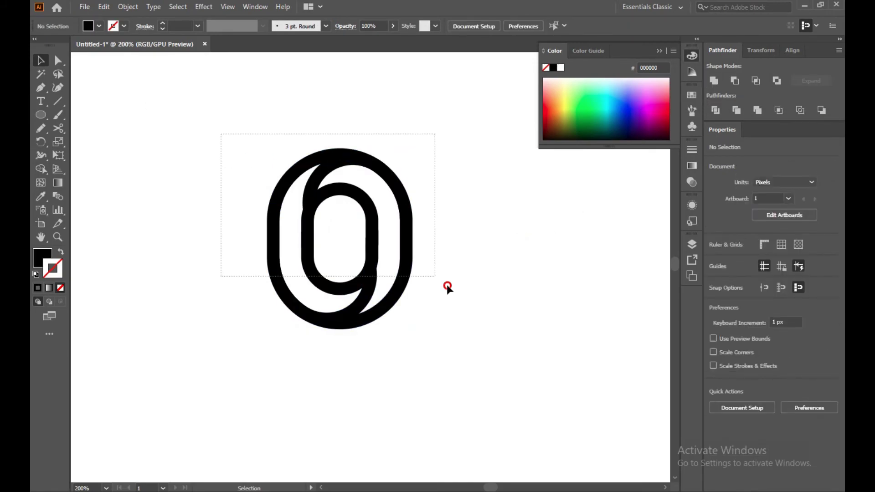
click(42, 168)
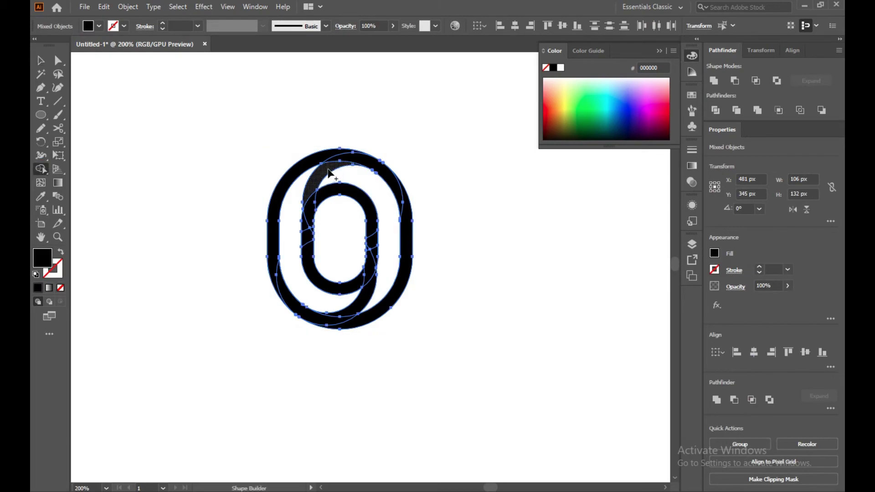
drag(331, 168, 345, 160)
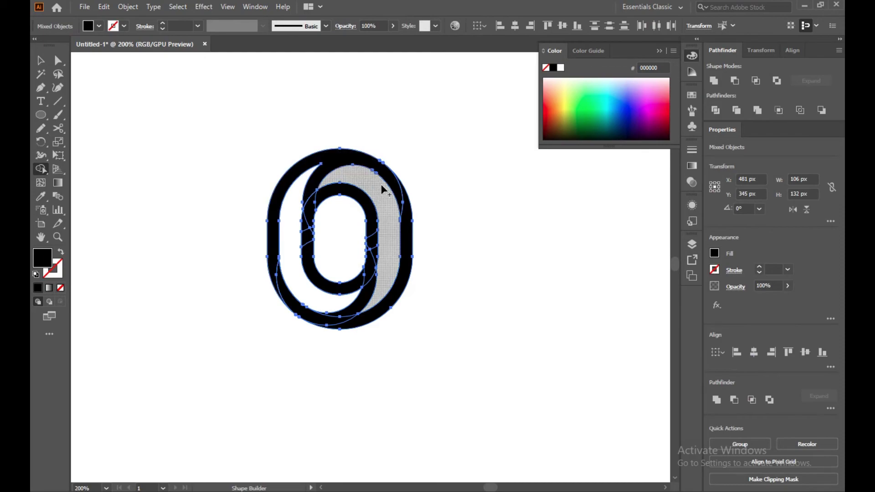
drag(399, 202, 400, 203)
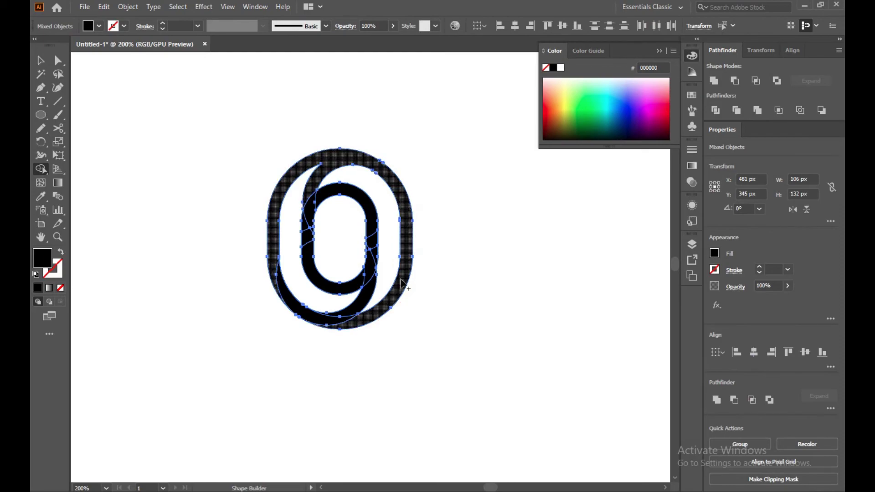
drag(370, 279, 373, 235)
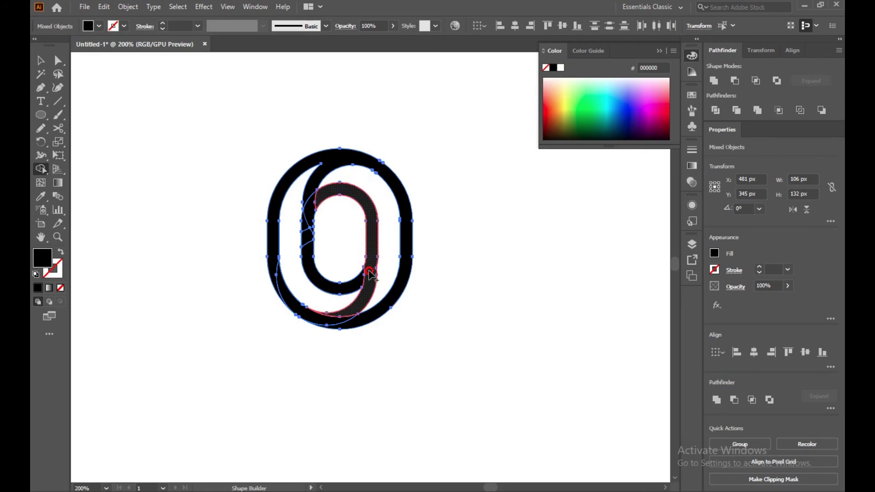
drag(363, 279, 363, 281)
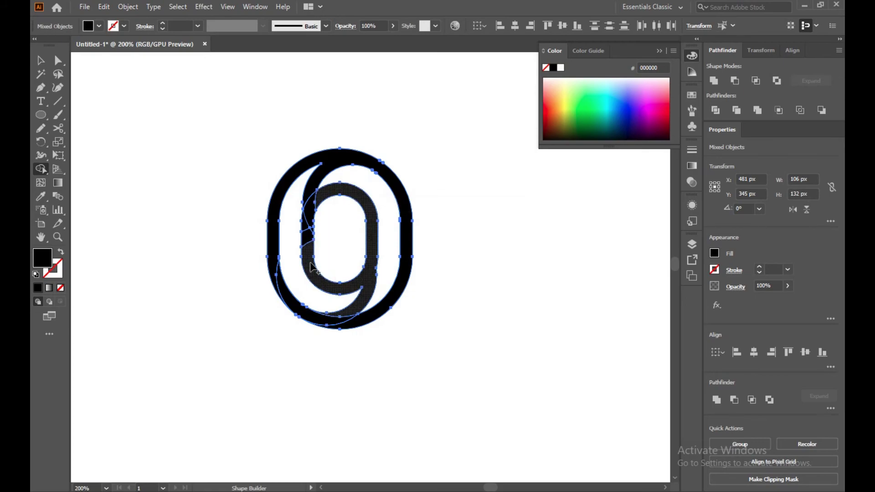
mouse_move(311, 264)
mouse_down()
mouse_move(311, 194)
mouse_move(333, 217)
mouse_move(388, 416)
mouse_move(391, 400)
mouse_move(360, 397)
mouse_move(430, 387)
mouse_up()
scroll(293, 243, up, 1)
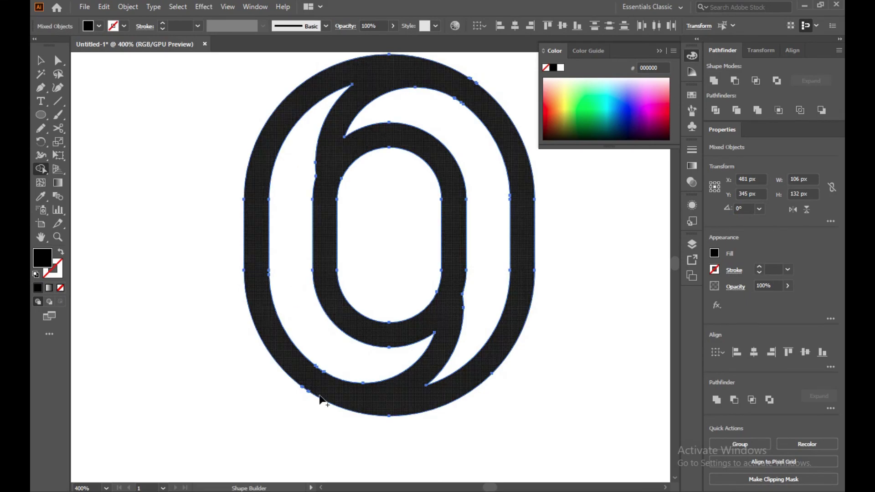
drag(317, 391, 292, 369)
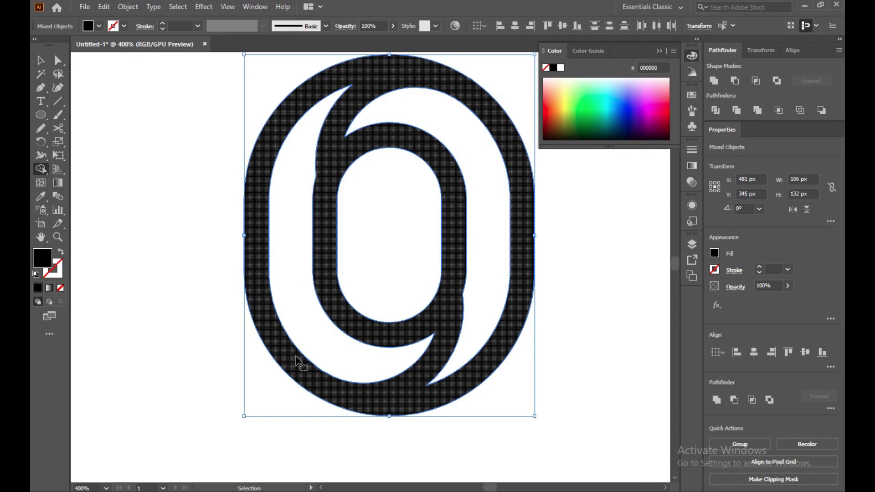
Select all the emblem shapes and try uniting them, then undo the Unite.
click(40, 61)
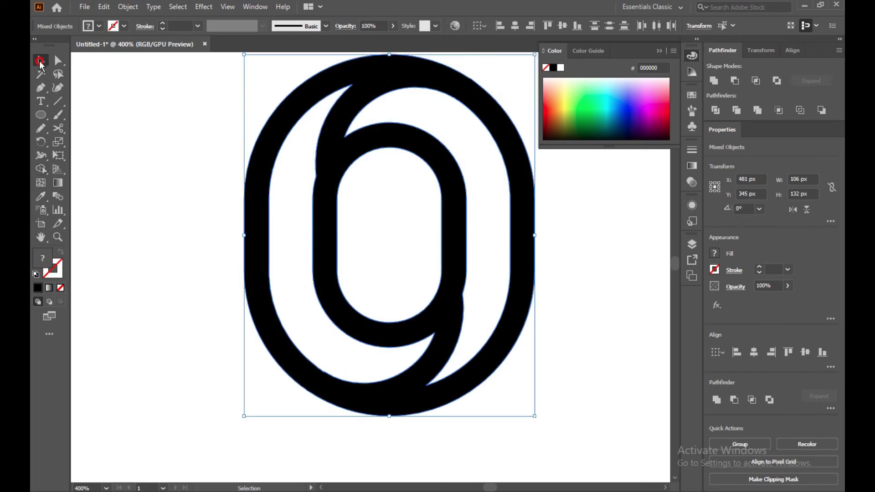
click(151, 136)
drag(174, 101, 503, 351)
click(715, 82)
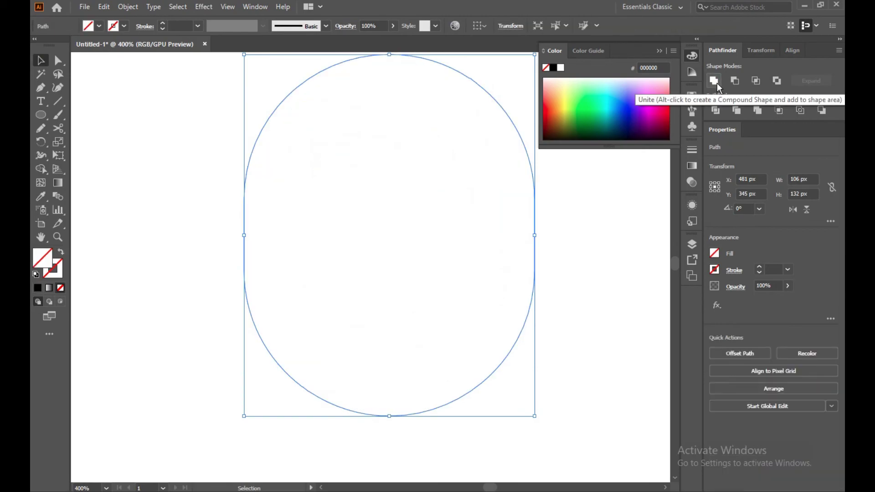
key(ctrl+z)
Reselect all the emblem shapes and apply Pathfinder Trim to split the overlaps.
drag(191, 105, 598, 358)
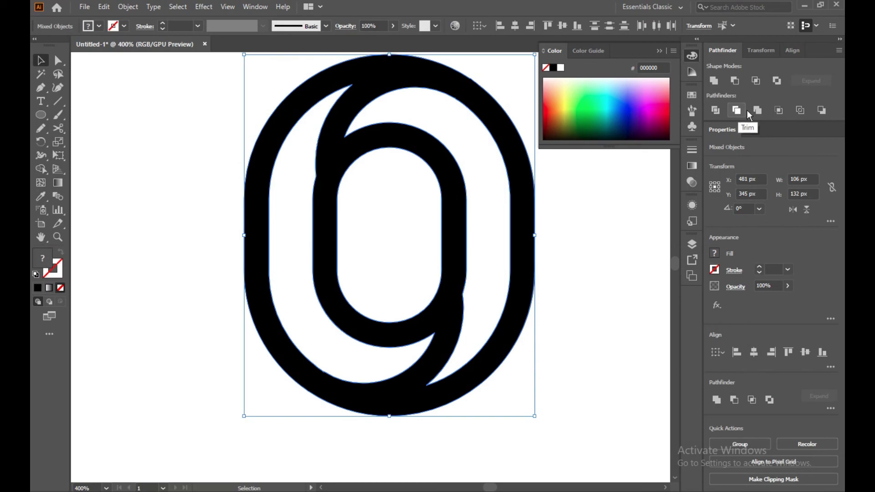
click(735, 111)
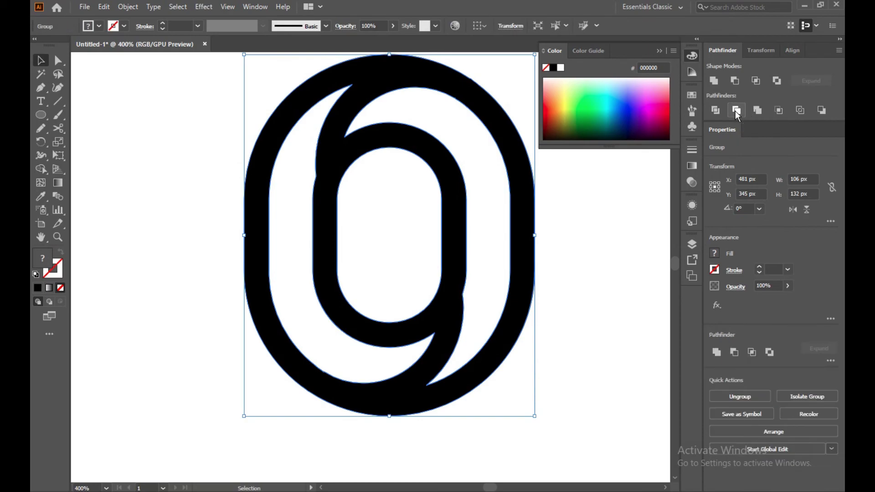
click(179, 165)
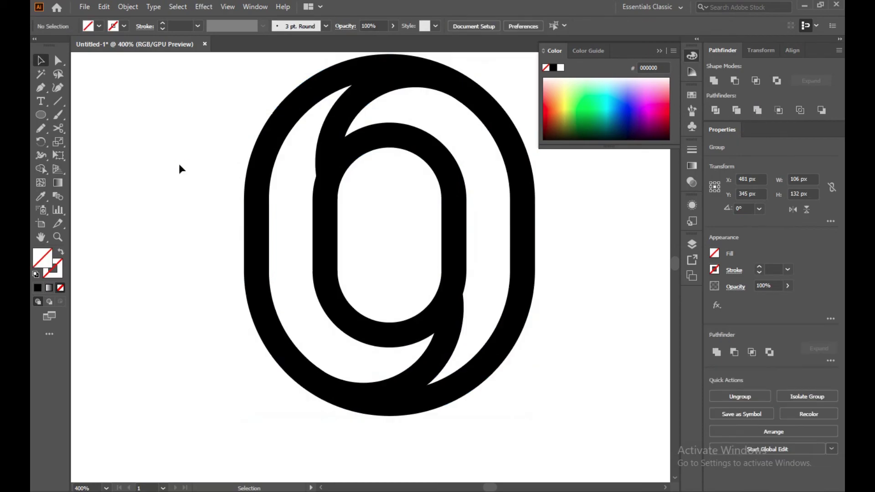
Move the trimmed emblem group to the left.
scroll(451, 278, down, 3)
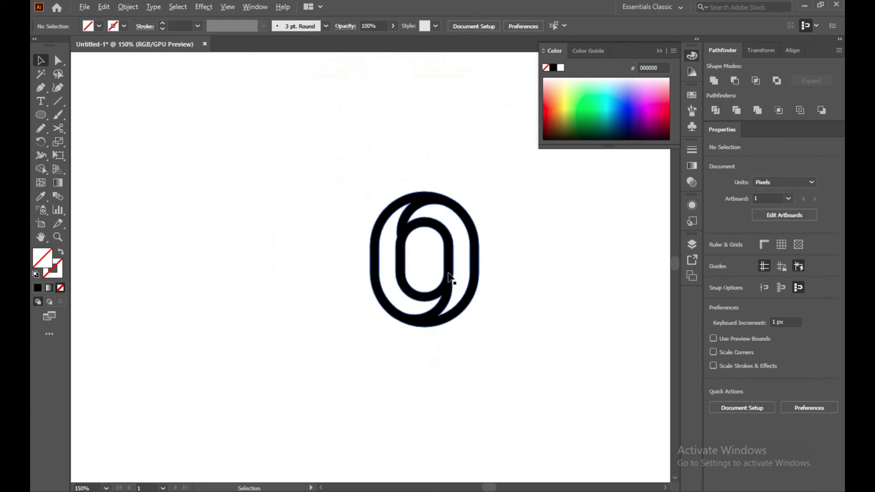
mouse_move(451, 271)
mouse_down()
mouse_move(363, 293)
mouse_move(338, 289)
mouse_up()
click(553, 254)
Fill the emblem group with dark grey 565151 via the Color Picker.
click(258, 261)
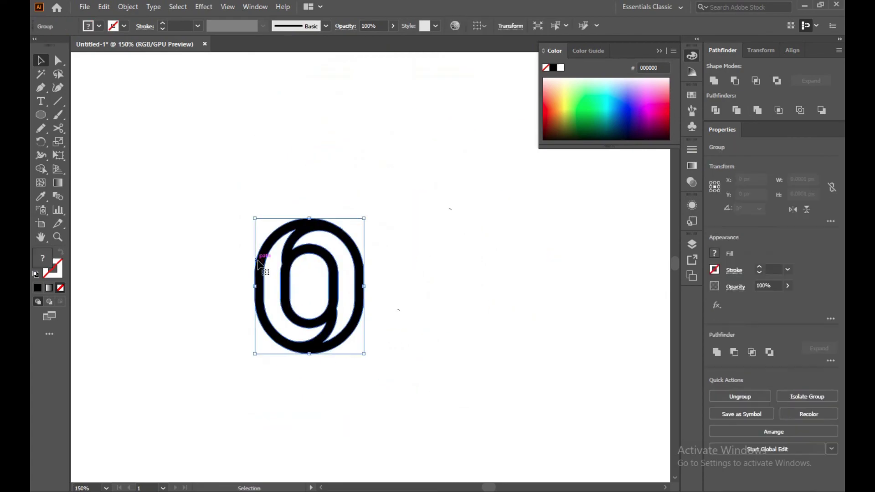
double_click(50, 260)
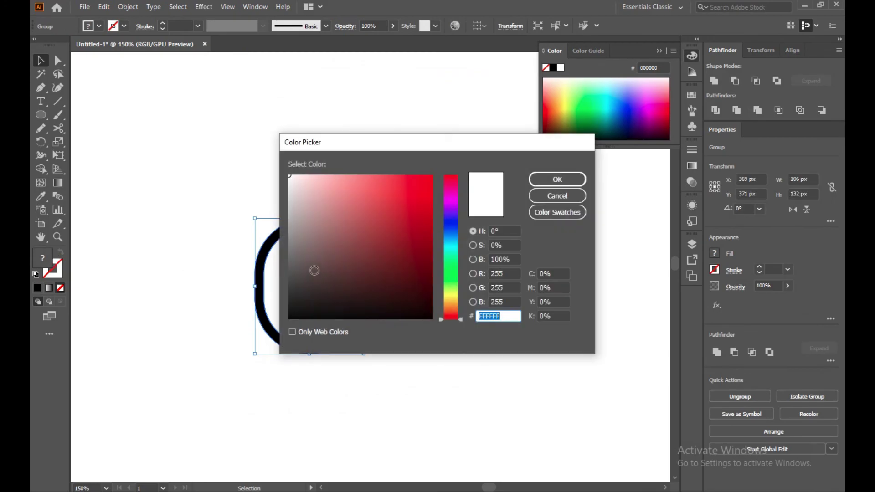
drag(314, 270, 296, 270)
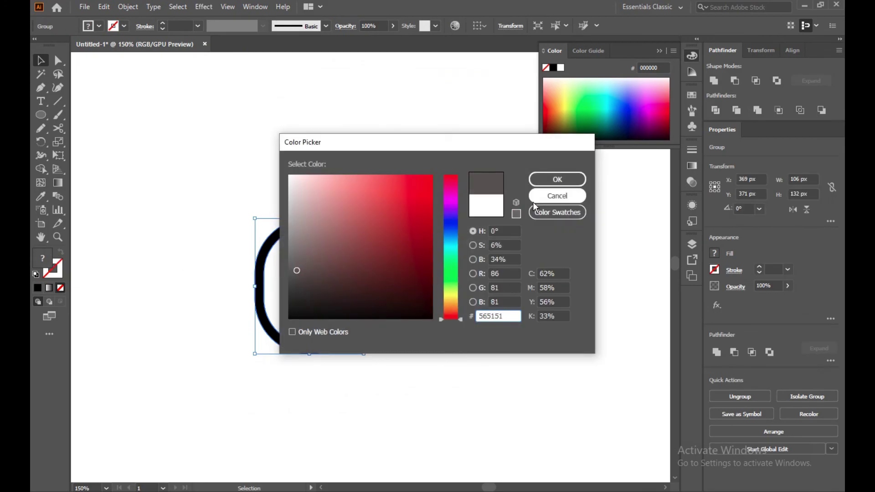
click(557, 179)
click(502, 202)
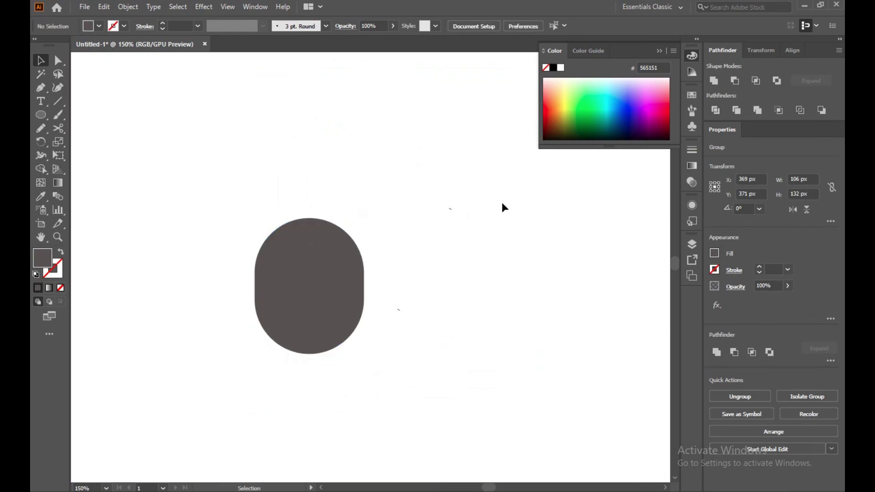
click(282, 297)
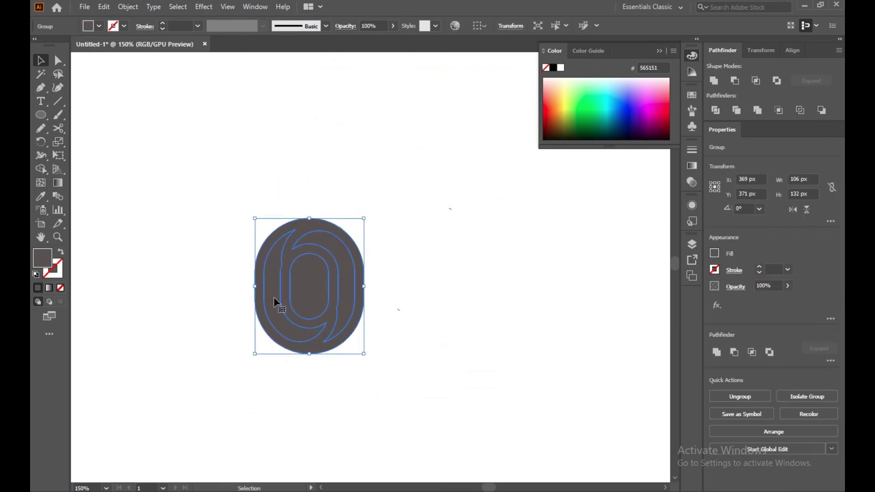
click(60, 60)
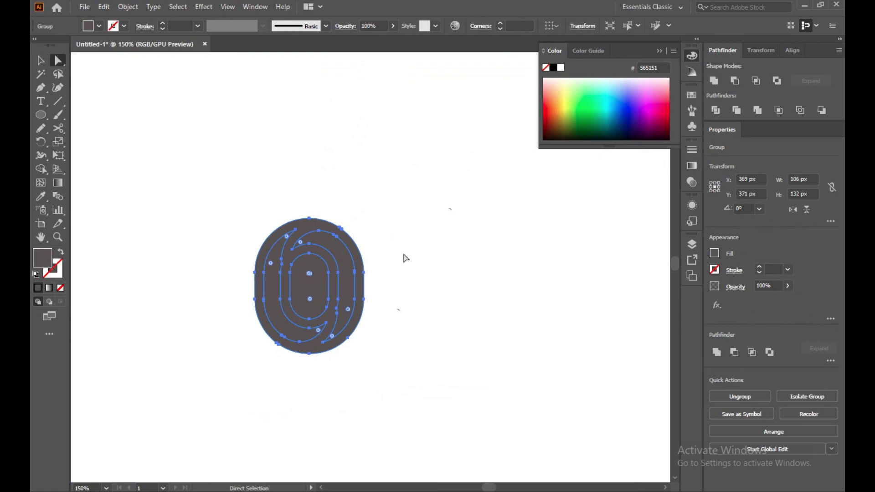
Ungroup the emblem and delete the inner, left crescent and right-hand filler pieces.
right_click(223, 250)
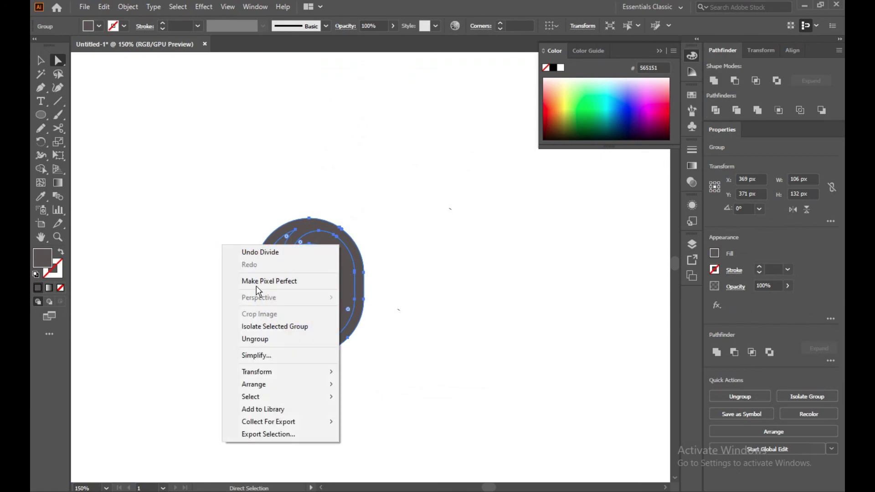
click(268, 339)
click(429, 307)
click(306, 299)
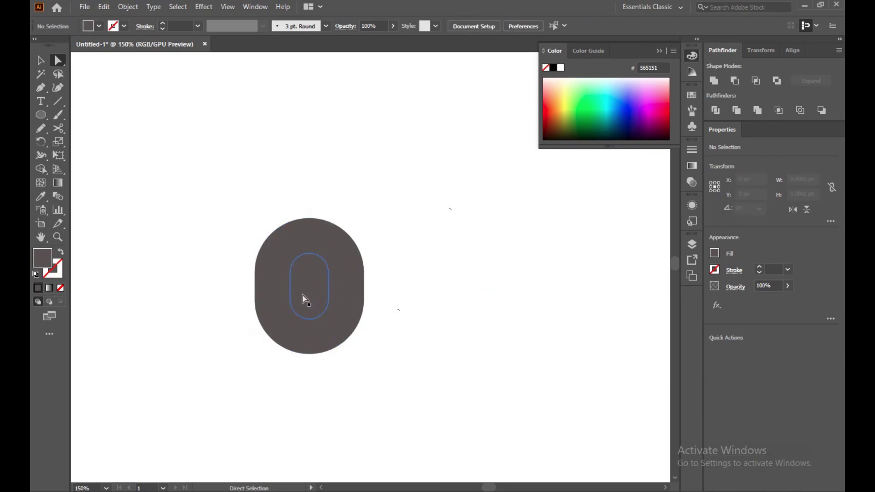
key(Delete)
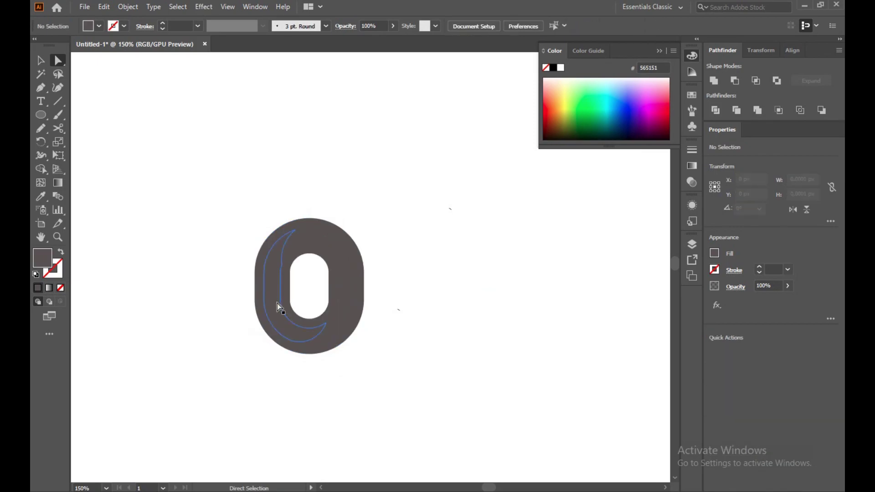
click(277, 303)
key(Delete)
click(344, 281)
key(Delete)
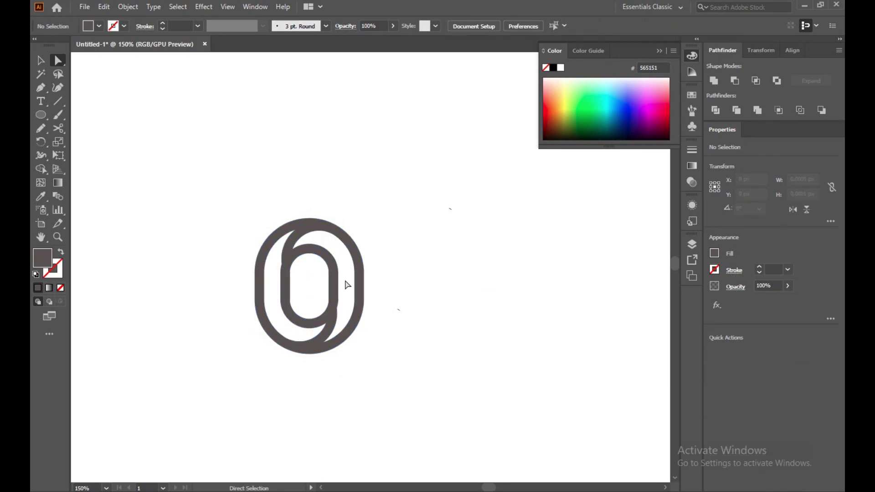
Select all remaining ring pieces and unite them into one shape.
drag(227, 198, 408, 353)
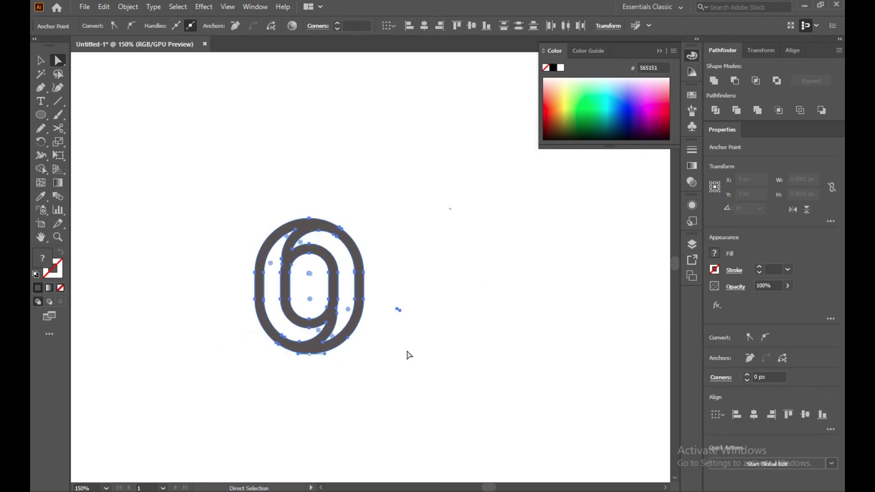
click(715, 82)
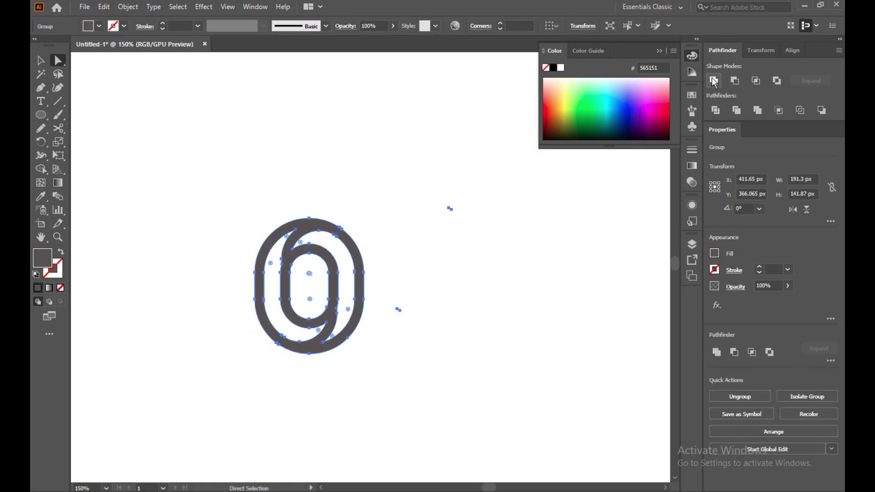
click(40, 61)
click(168, 140)
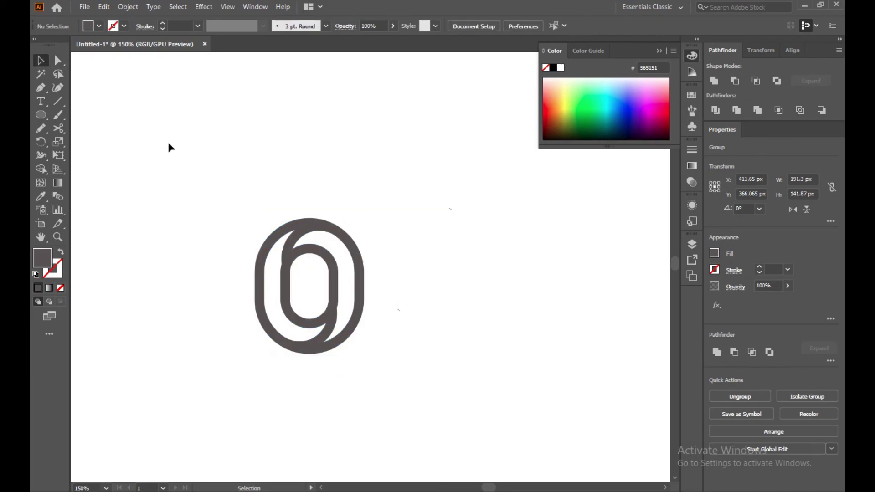
Change the united emblem's fill from dark grey to black 000000.
click(333, 289)
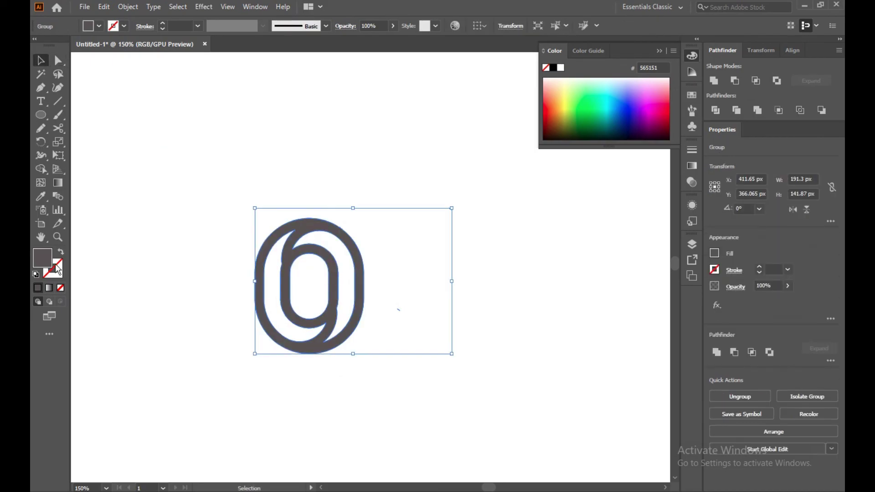
double_click(51, 264)
drag(303, 277, 274, 324)
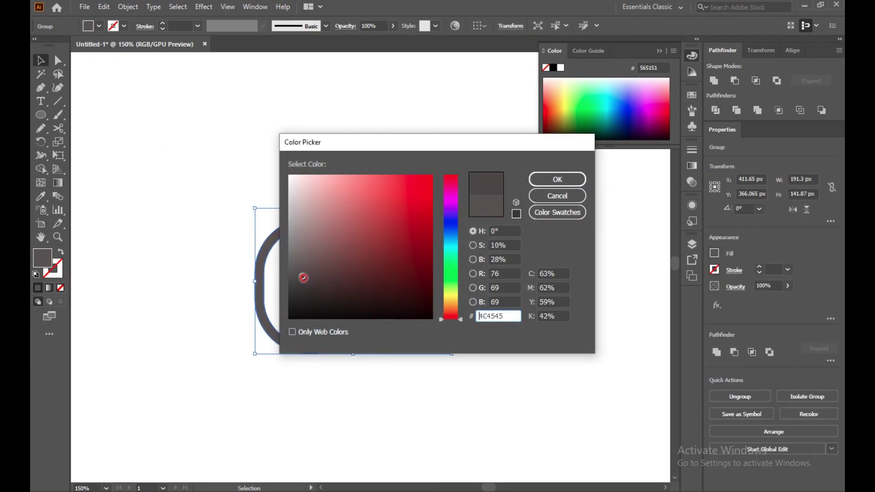
click(557, 179)
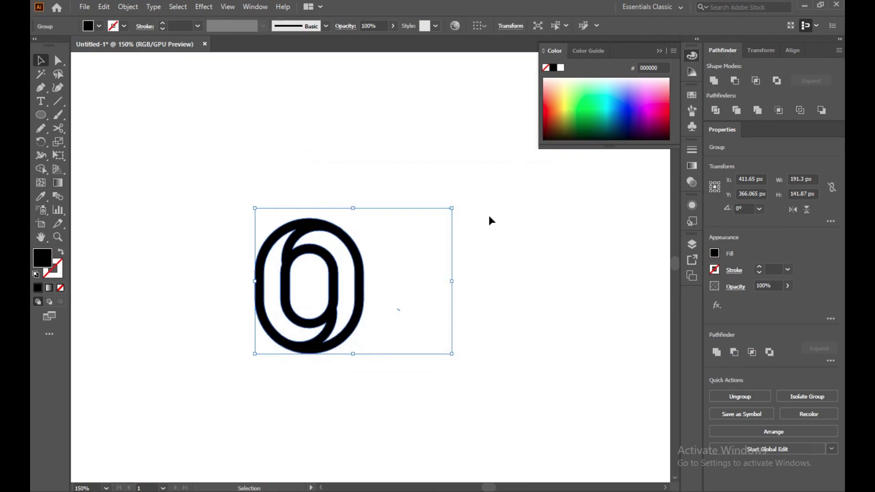
click(474, 229)
drag(247, 202, 564, 402)
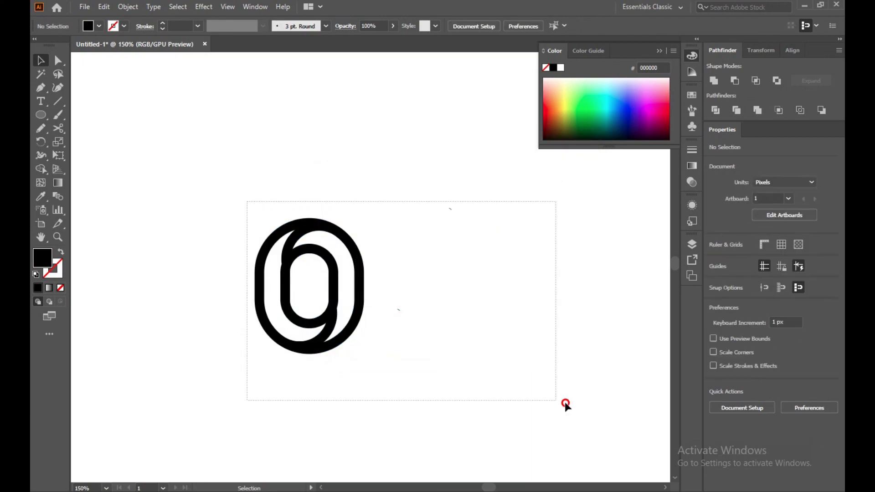